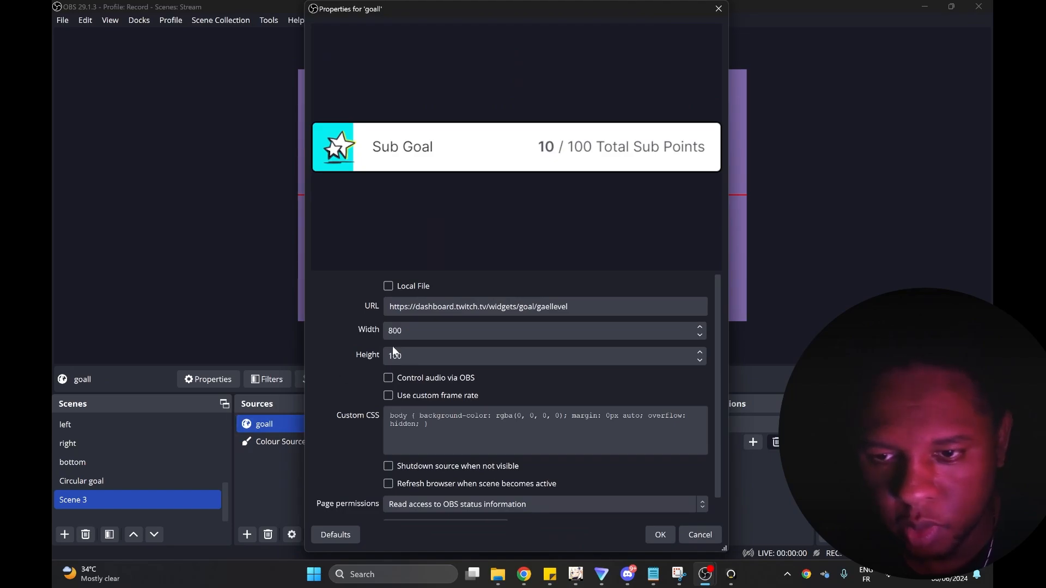
# Set the goall browser source's width to 1100 and deselect the source in the preview.
pyautogui.doubleClick(392, 338)
pyautogui.write('1100')
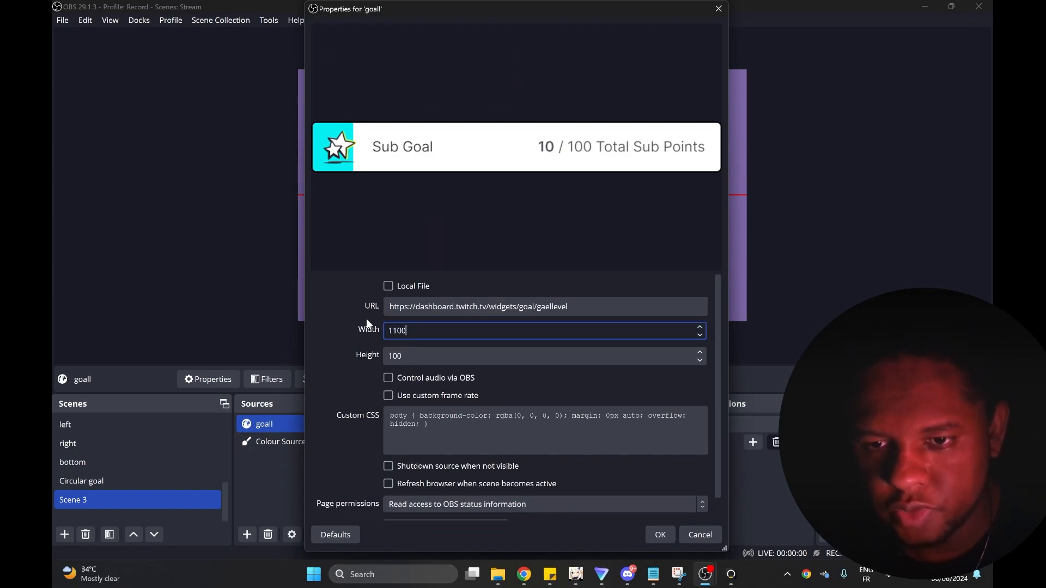
pyautogui.click(659, 535)
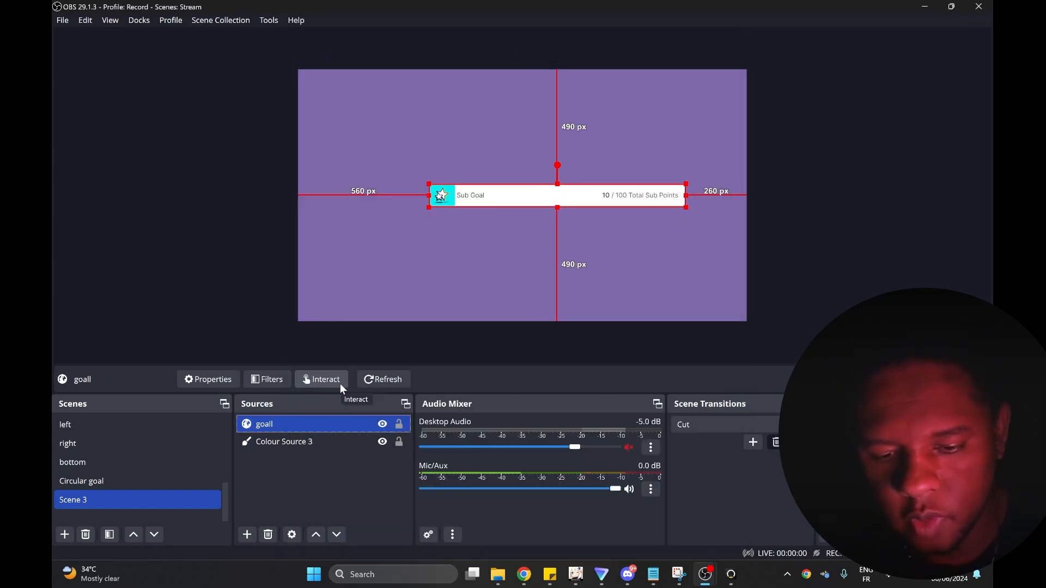
pyautogui.doubleClick(282, 423)
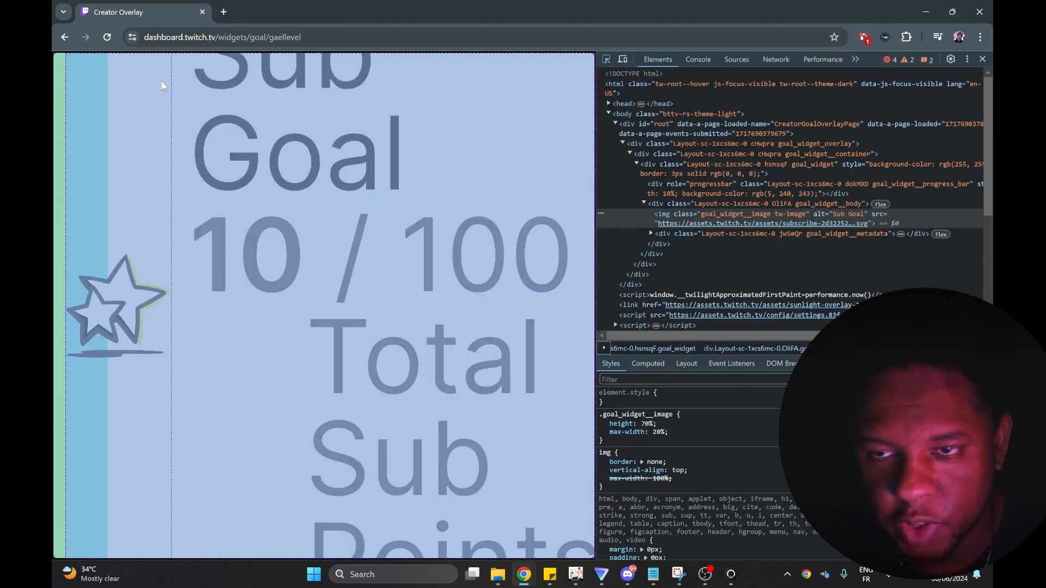
pyautogui.click(161, 86)
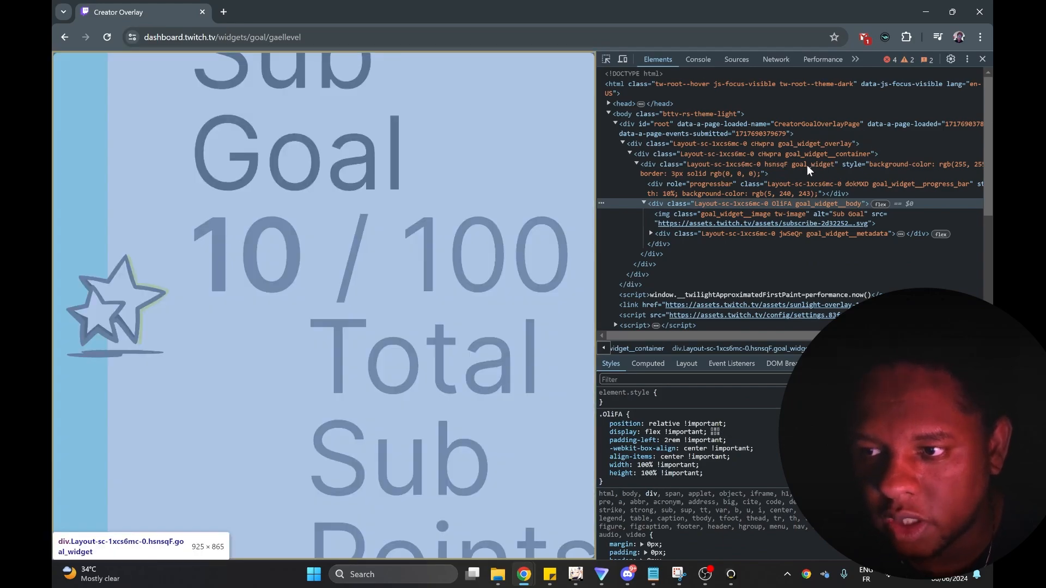
# Look up the goal_widget class in Chrome's inspector, and replace the goall source's custom CSS in OBS with an opening ".goal_widget {" line.
pyautogui.doubleClick(806, 165)
pyautogui.hotkey('alt', 'Tab')
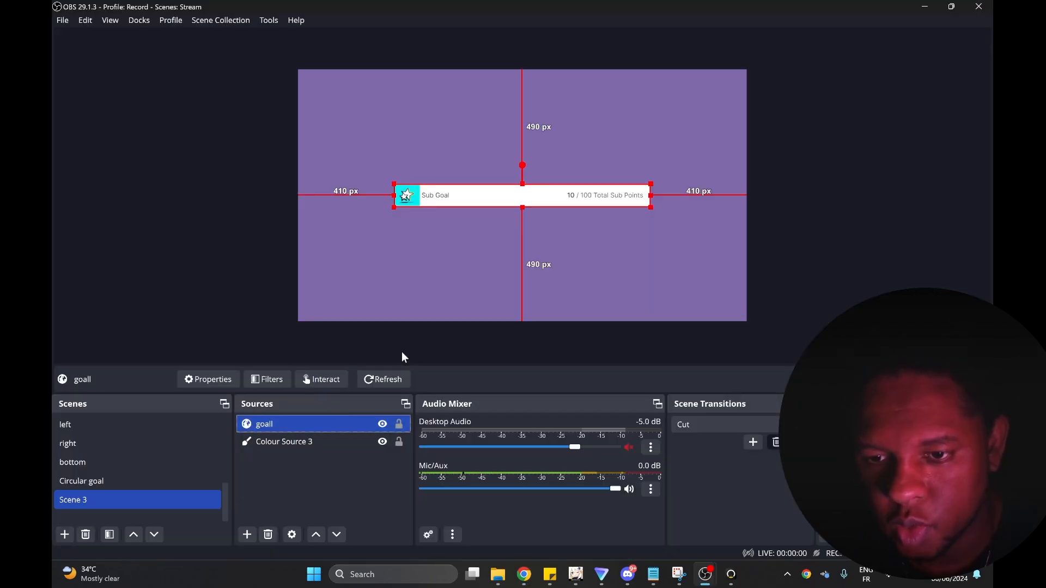
pyautogui.doubleClick(257, 426)
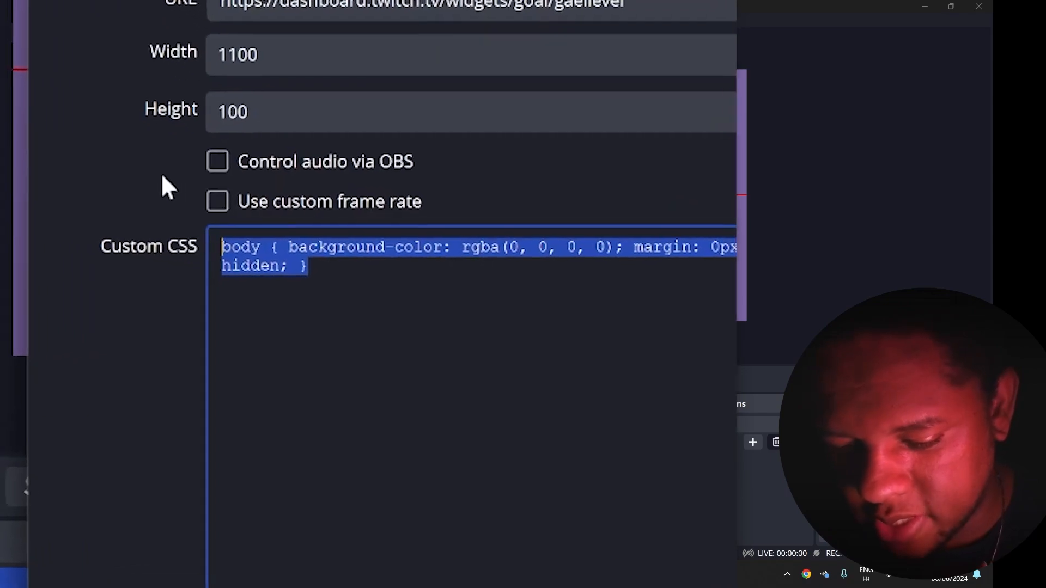
pyautogui.write('.goal_')
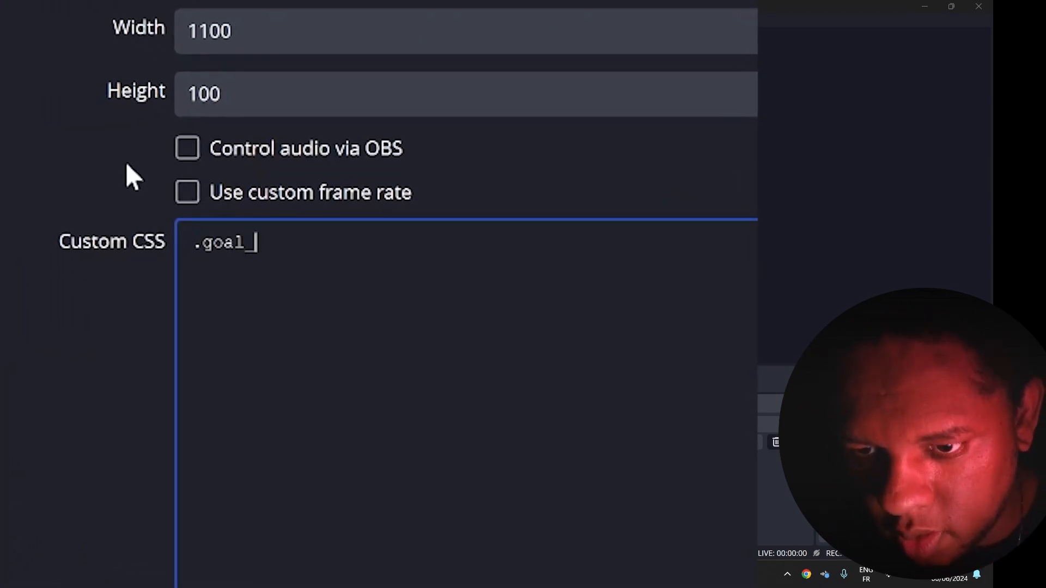
pyautogui.write('widget')
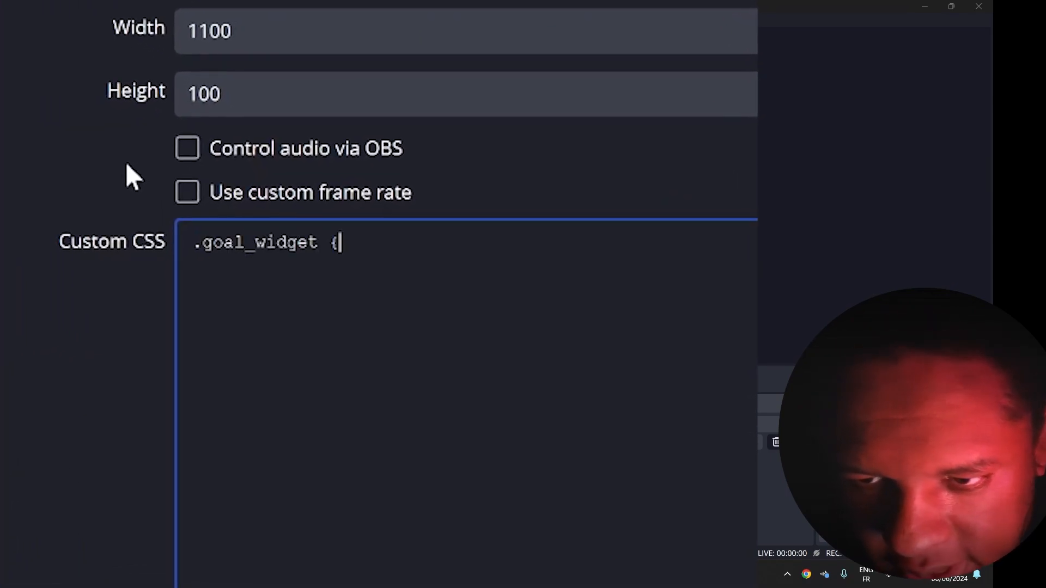
pyautogui.write(' {')
pyautogui.press('Return')
pyautogui.press('Return')
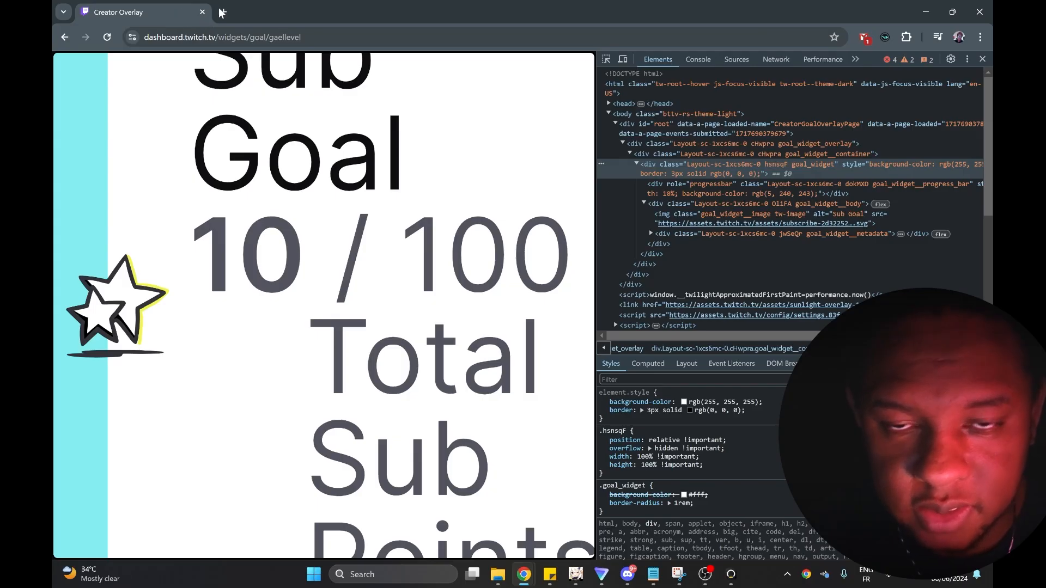
# Search for "css border" in a new Chrome tab and open the W3Schools CSS Borders page.
pyautogui.click(221, 12)
pyautogui.write('css border')
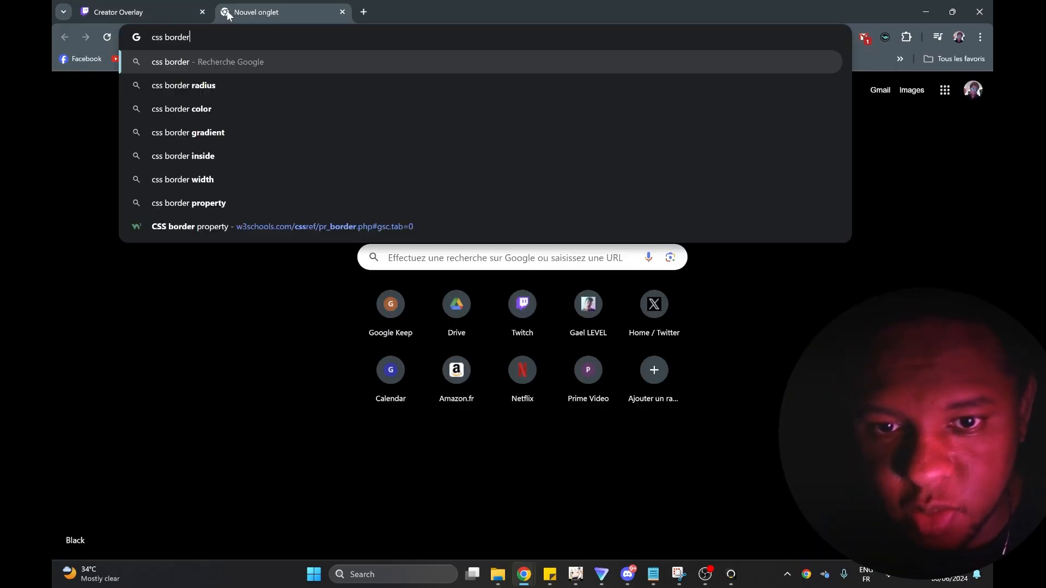
pyautogui.press('Return')
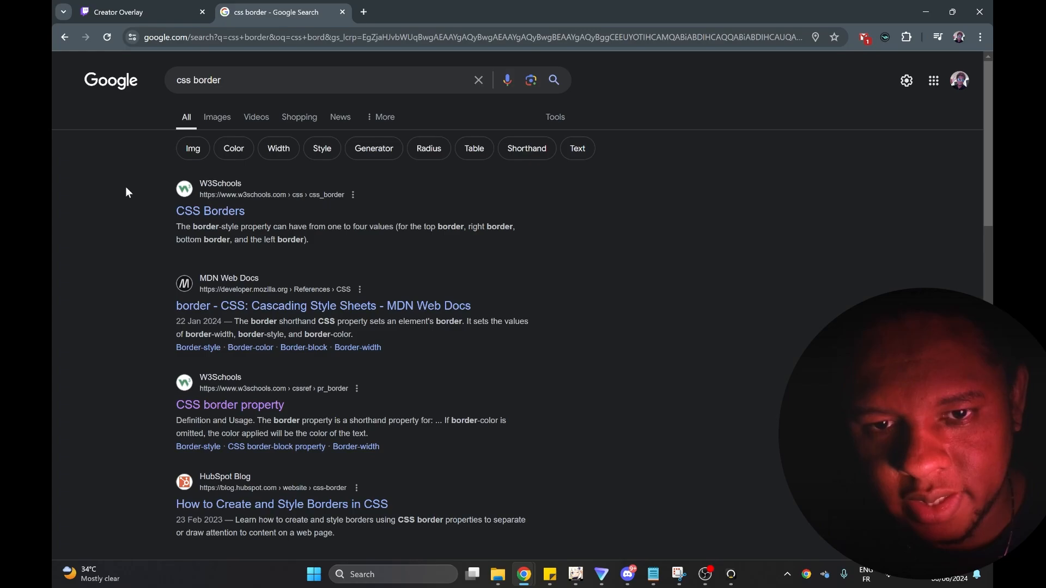
pyautogui.click(198, 212)
# Examine the allowed border-style values and the example declarations for the different border styles.
pyautogui.scroll(-7, 210, 216)
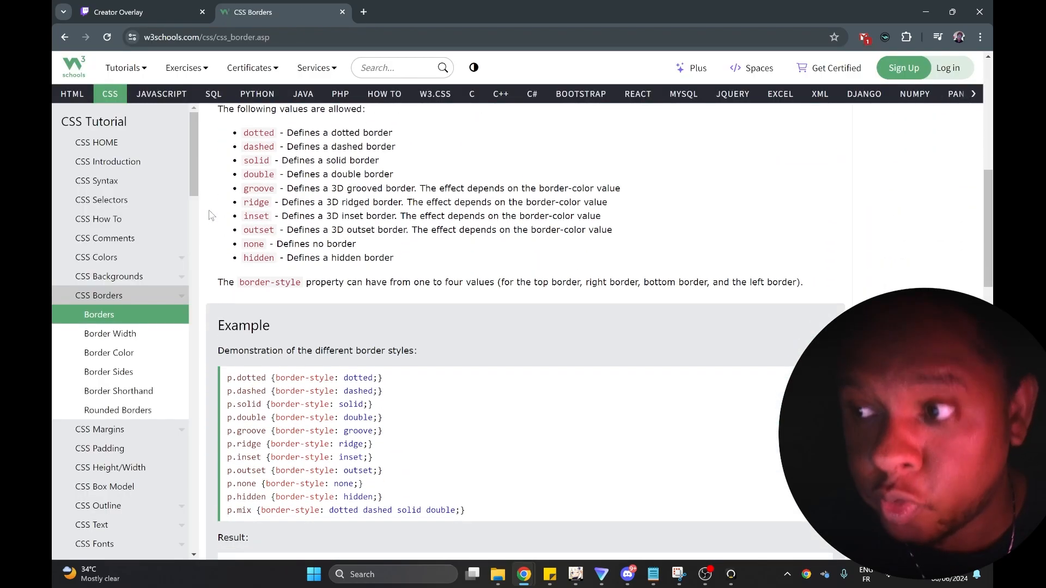
pyautogui.scroll(-1, 211, 216)
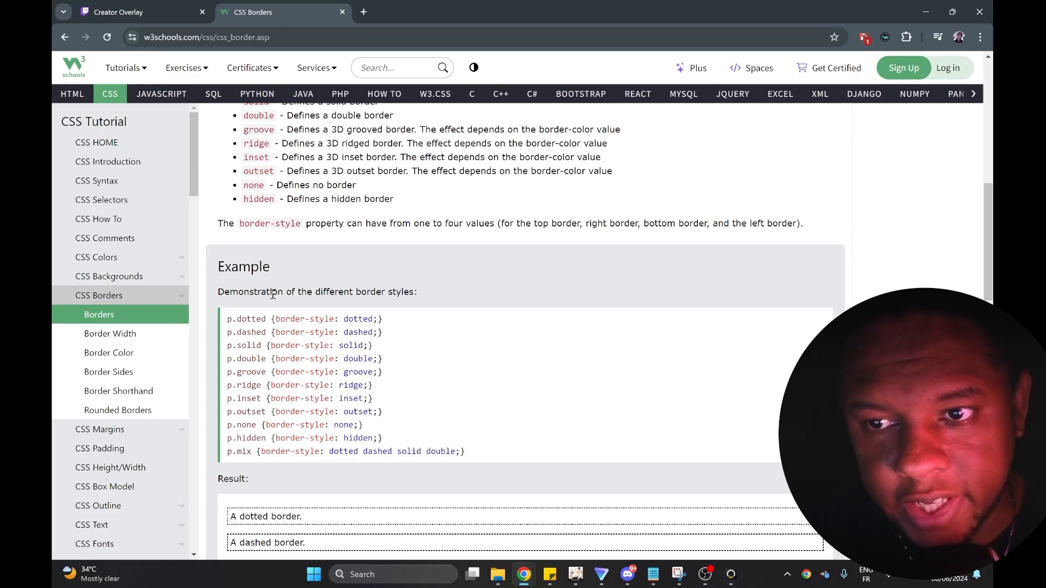
pyautogui.scroll(-1, 273, 294)
pyautogui.scroll(4, 364, 376)
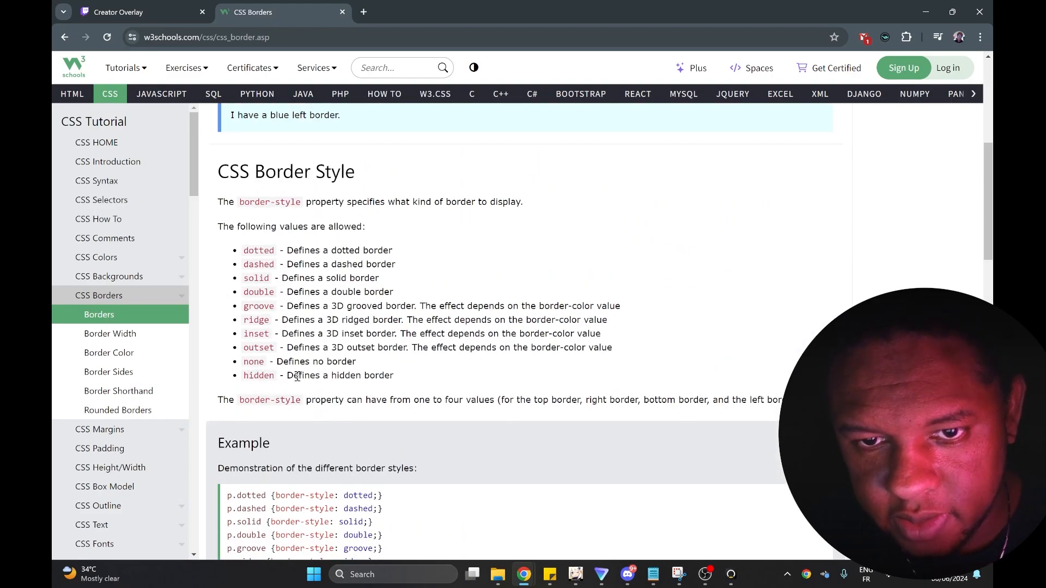
pyautogui.moveTo(240, 202); pyautogui.dragTo(301, 210)
pyautogui.click(261, 255)
pyautogui.scroll(-2, 257, 259)
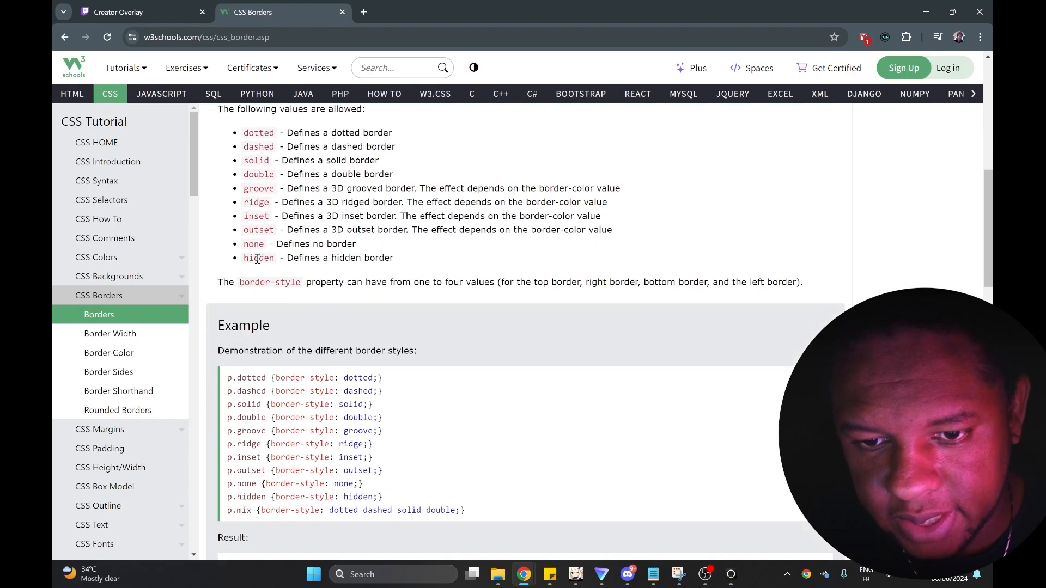
pyautogui.scroll(-3, 259, 257)
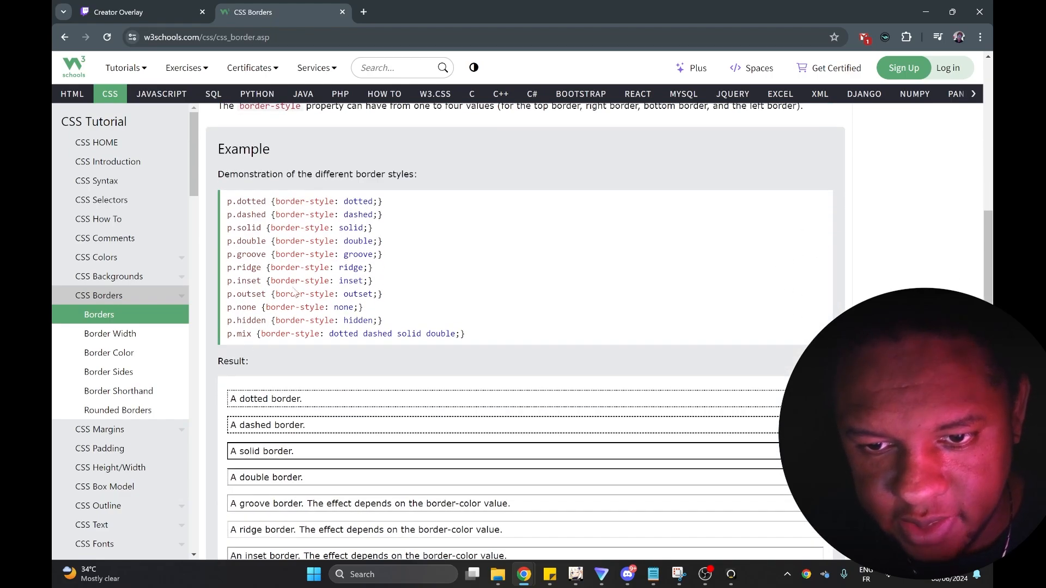
pyautogui.moveTo(275, 320); pyautogui.dragTo(355, 309)
# Switch back to OBS, complete the .goal_widget rule with "border-style: none;" and a closing brace, and apply the goall properties.
pyautogui.hotkey('alt', 'Tab')
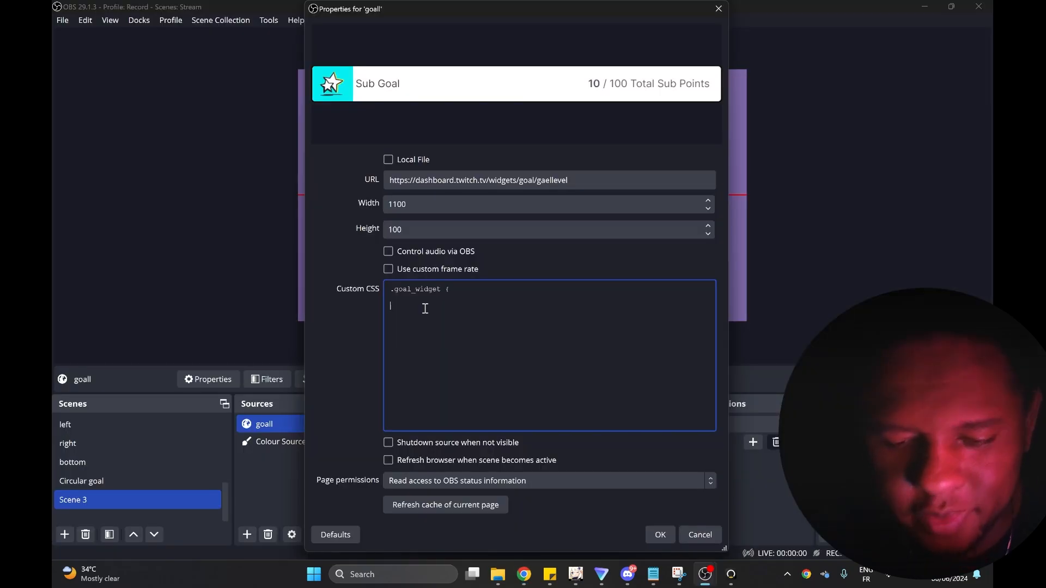
pyautogui.write('bor')
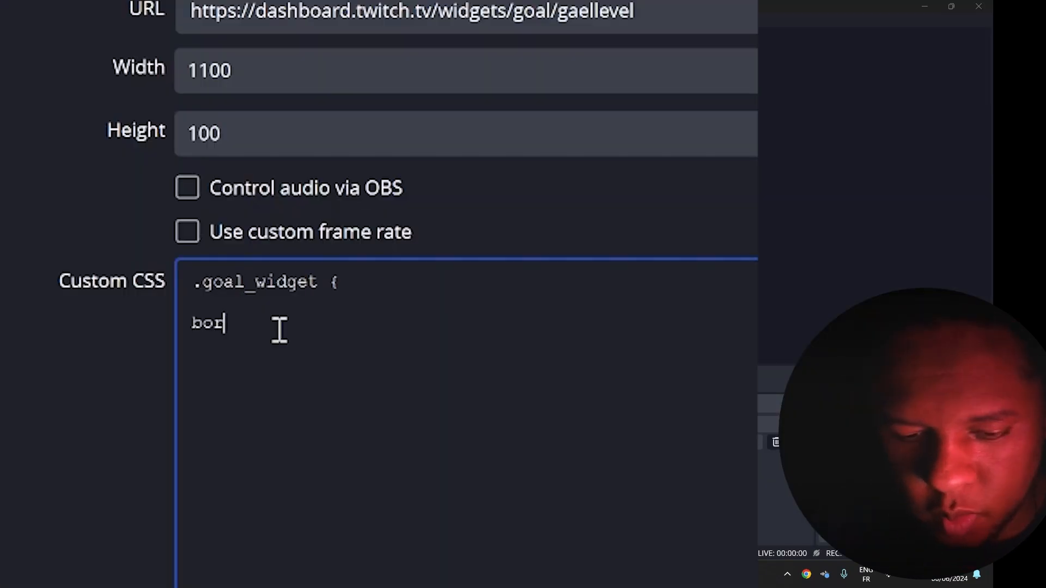
pyautogui.write('der-style: none;')
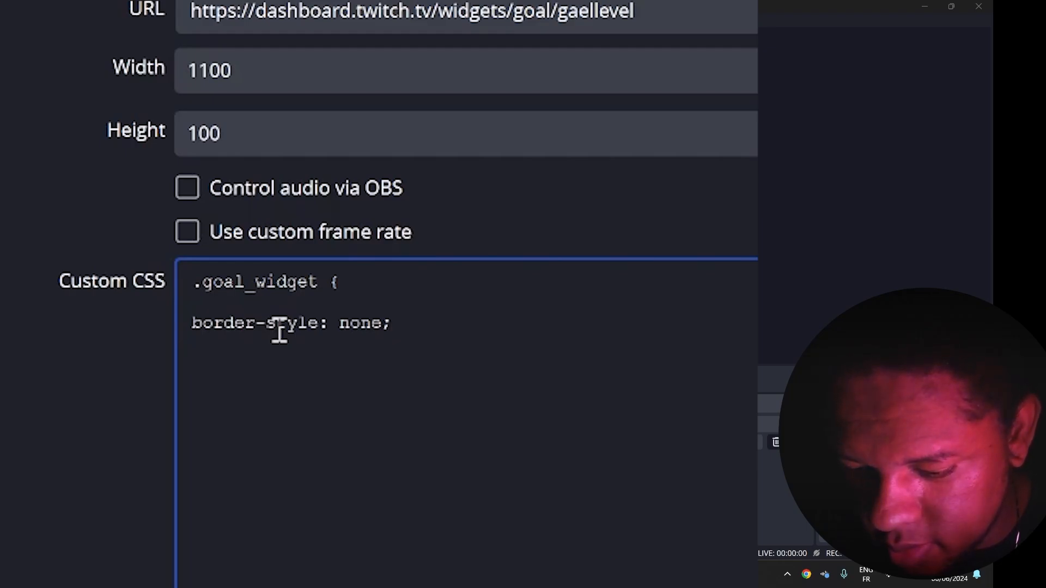
pyautogui.write('}')
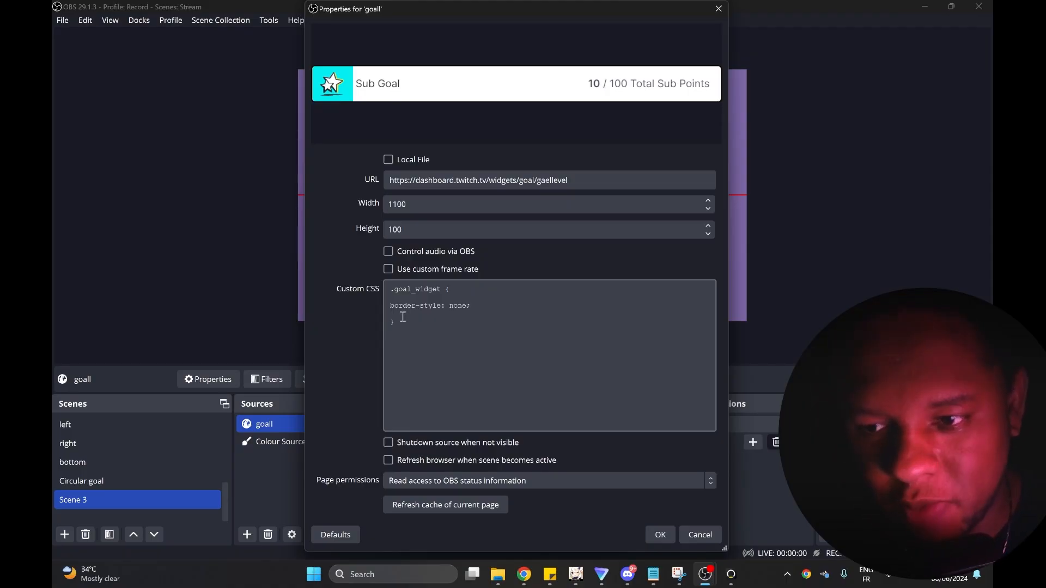
pyautogui.click(652, 531)
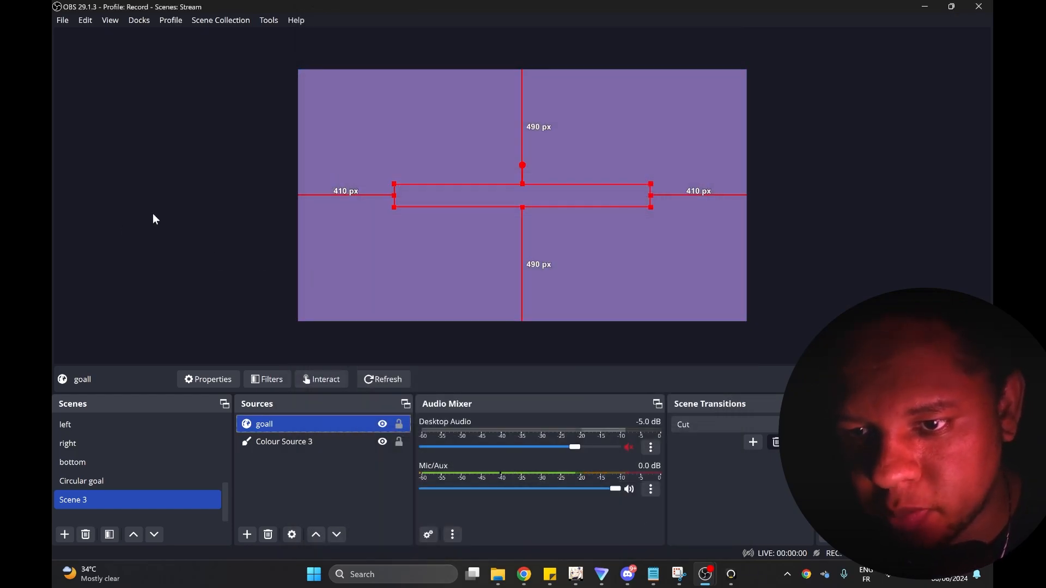
pyautogui.click(460, 212)
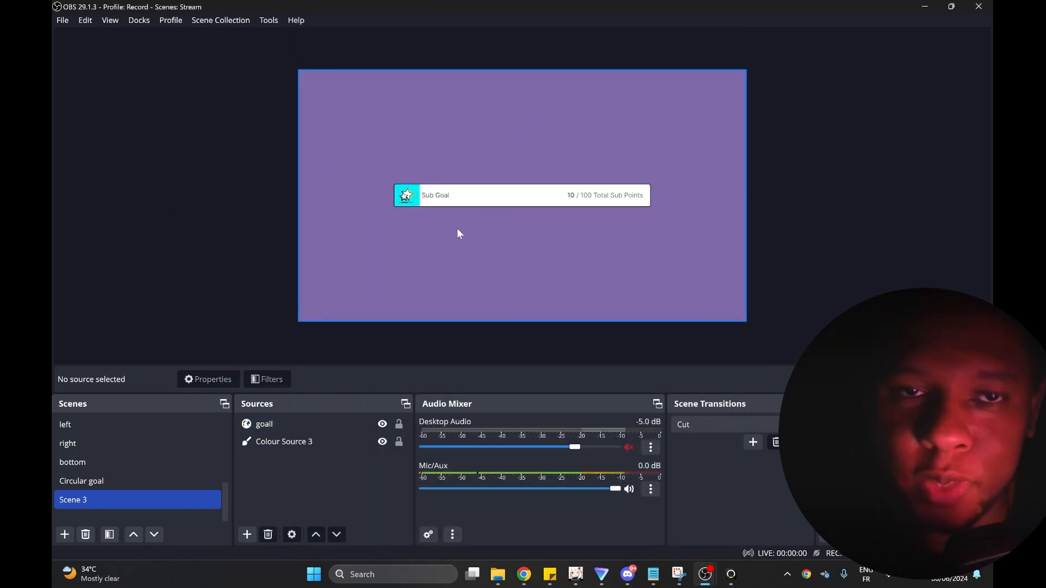
# Add !important to the border-style: none declaration in the goall source's custom CSS and apply it.
pyautogui.click(299, 426)
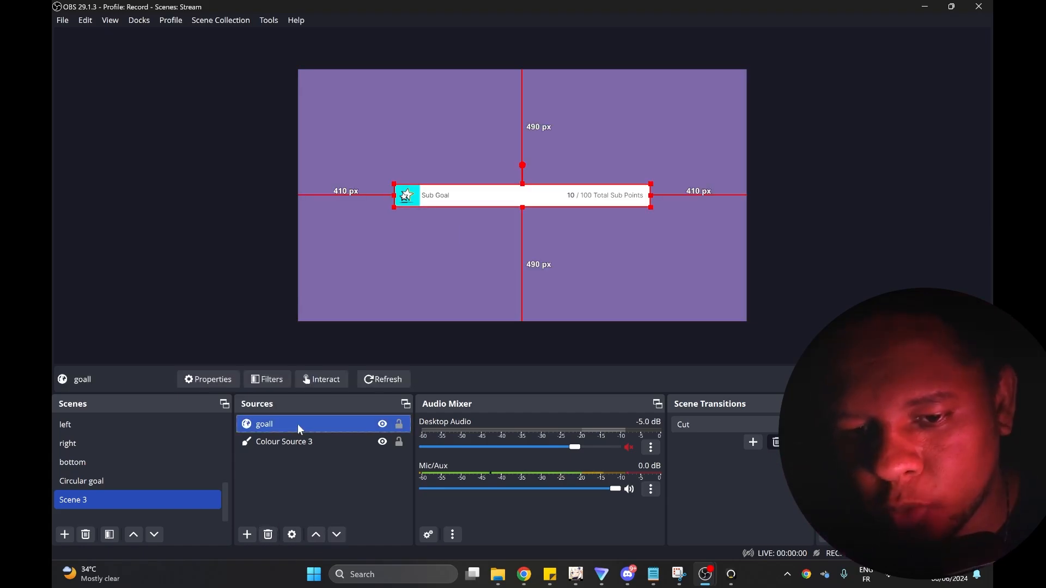
pyautogui.doubleClick(298, 424)
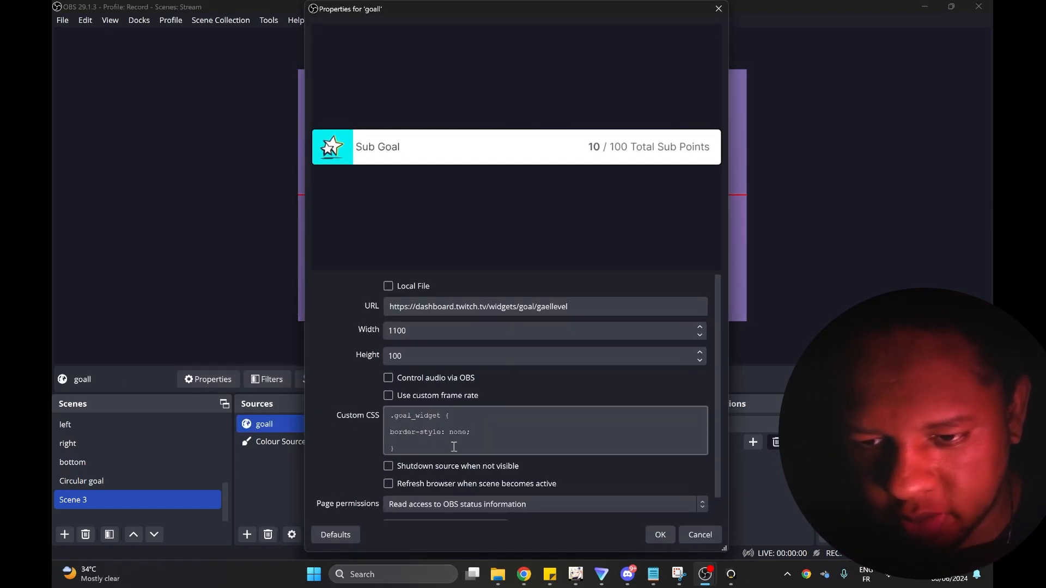
pyautogui.click(468, 432)
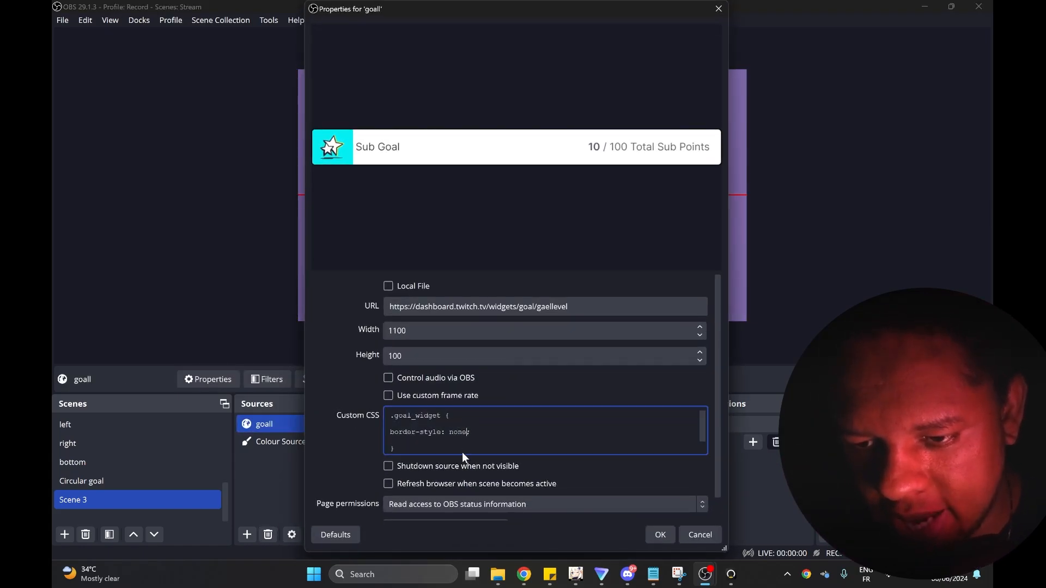
pyautogui.write('!')
pyautogui.write('importa')
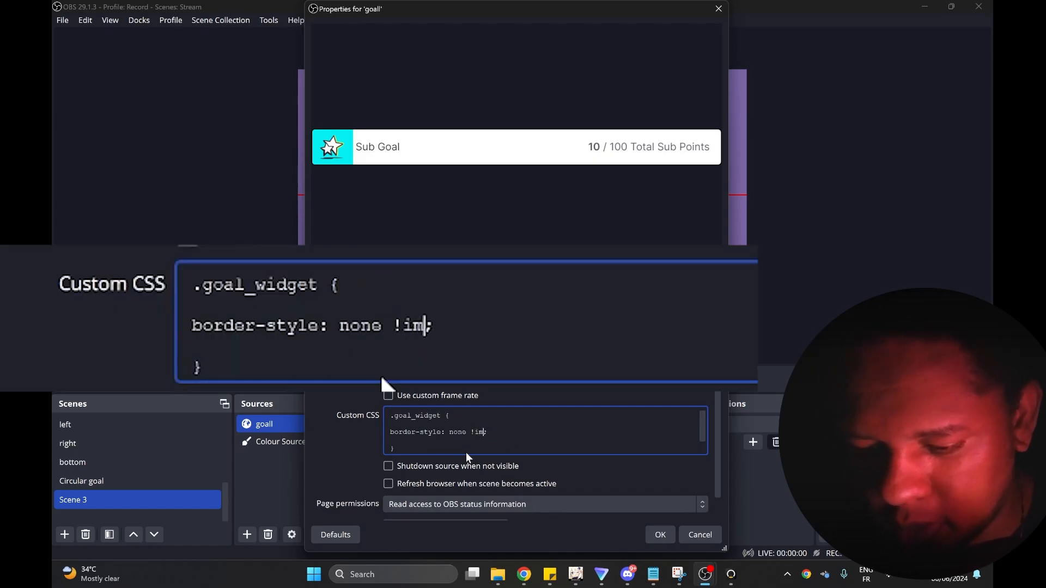
pyautogui.write('nt')
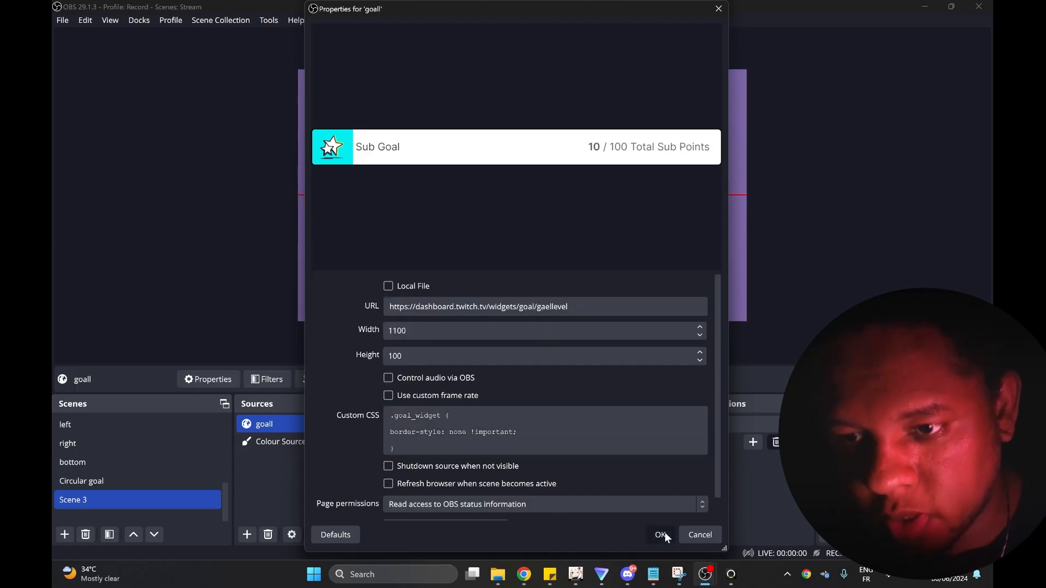
pyautogui.click(660, 534)
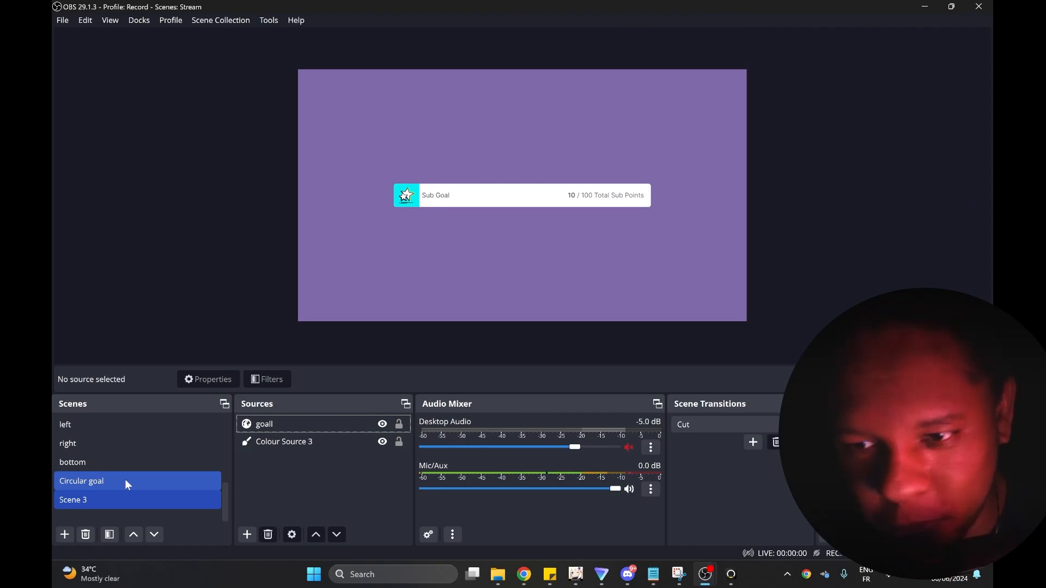
# Switch to the Circular goal scene and review the custom CSS of its Goal border source.
pyautogui.click(125, 479)
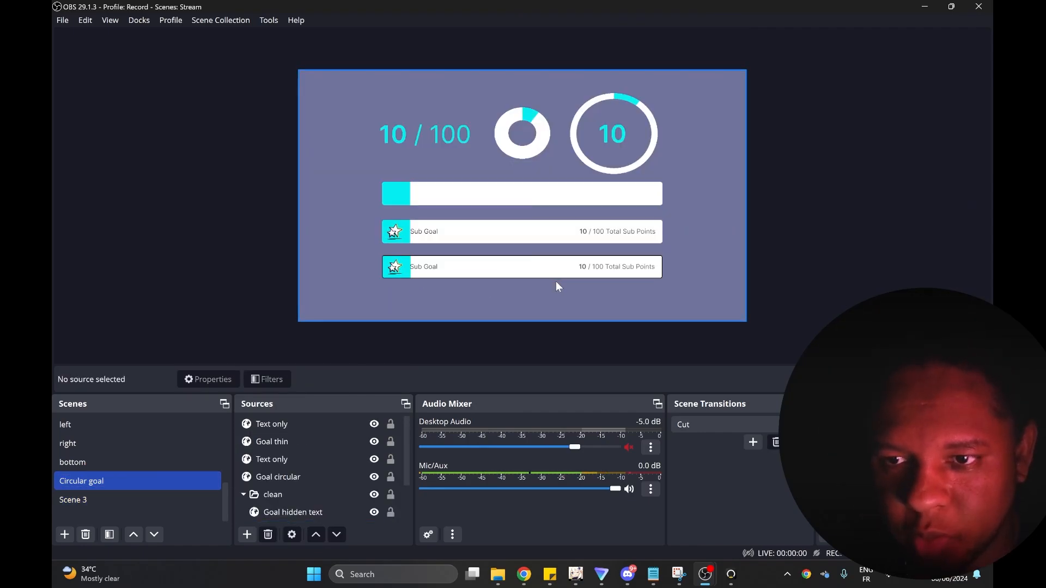
pyautogui.scroll(-1, 310, 485)
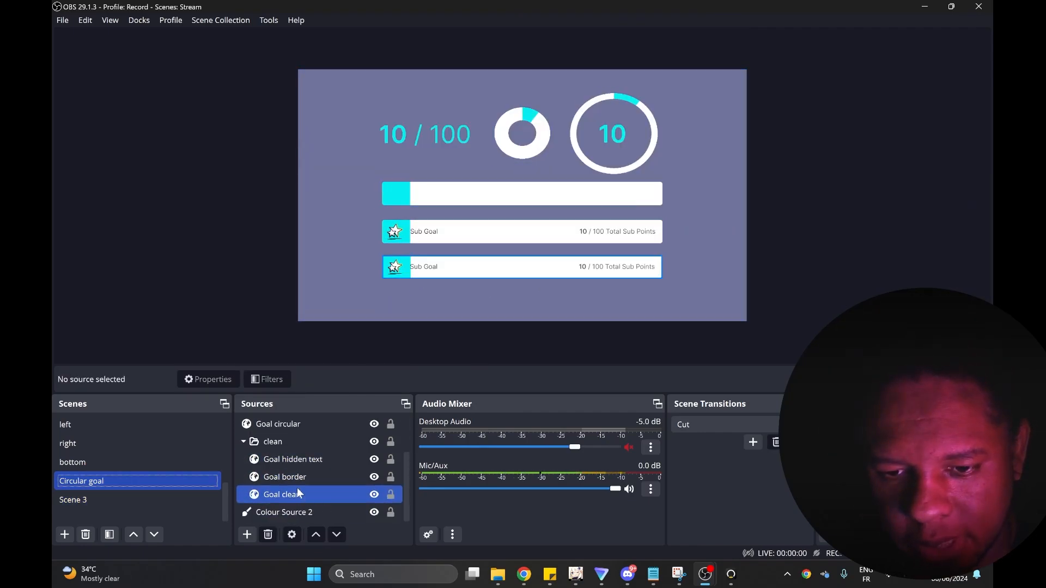
pyautogui.click(299, 482)
pyautogui.doubleClick(298, 482)
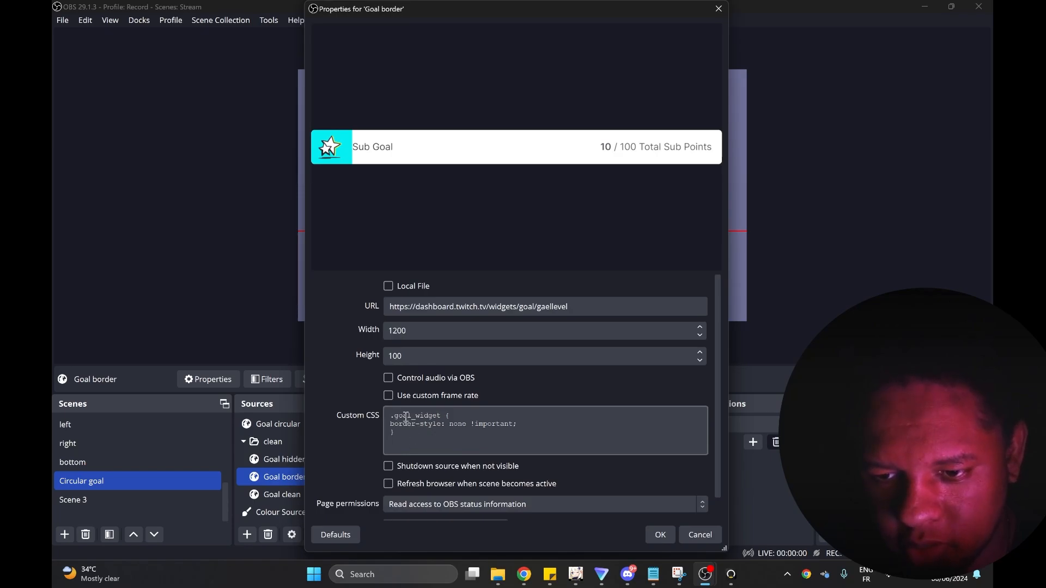
pyautogui.click(660, 534)
# Open the Goal hidden text source's properties, enlarge the settings area, and examine the custom CSS rules for the widget's border, image and metadata.
pyautogui.click(296, 459)
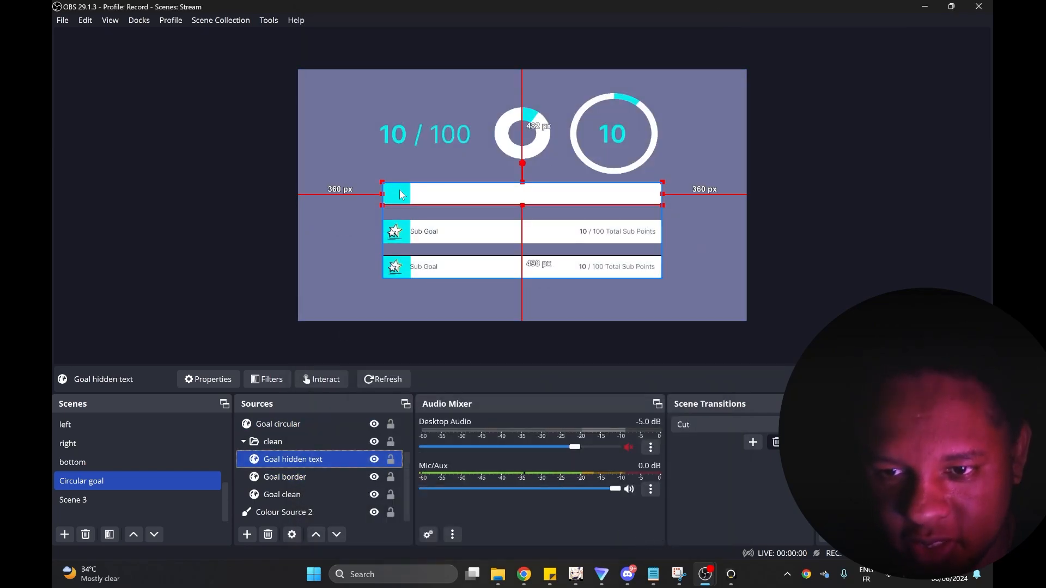
pyautogui.doubleClick(299, 462)
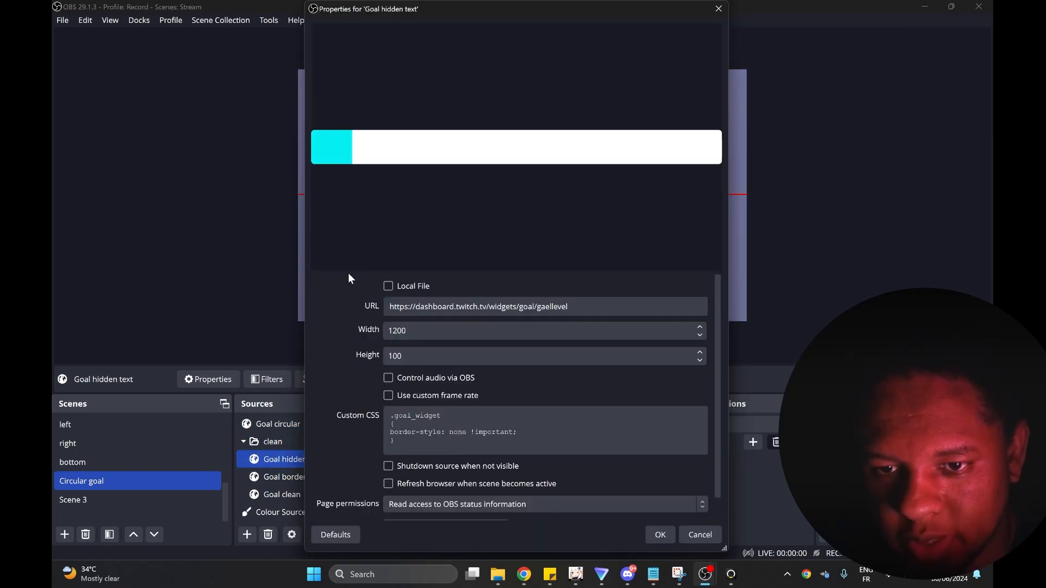
pyautogui.moveTo(348, 273); pyautogui.dragTo(362, 71)
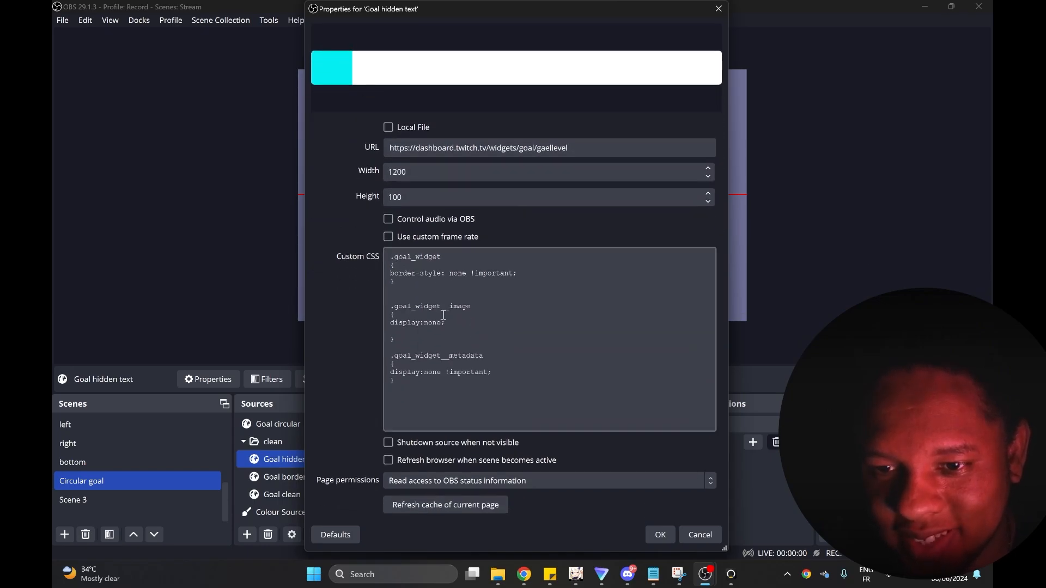
pyautogui.click(424, 289)
pyautogui.moveTo(267, 167); pyautogui.dragTo(444, 170)
pyautogui.click(296, 264)
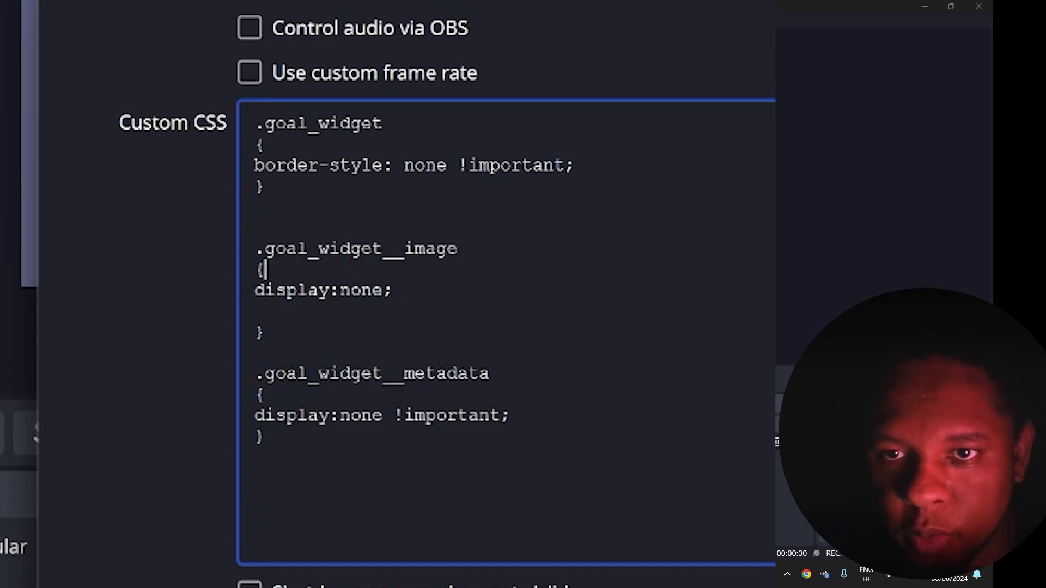
# Finish reviewing the Goal hidden text source's custom CSS, accept its properties, and select the clean group in the preview.
pyautogui.moveTo(327, 10); pyautogui.dragTo(762, 59)
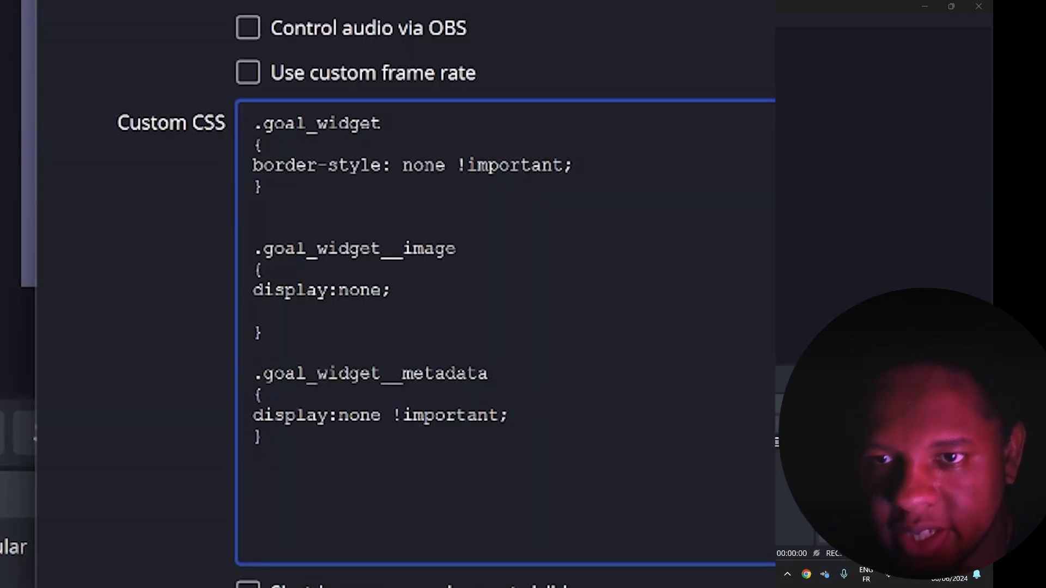
pyautogui.moveTo(326, 1); pyautogui.dragTo(338, 1)
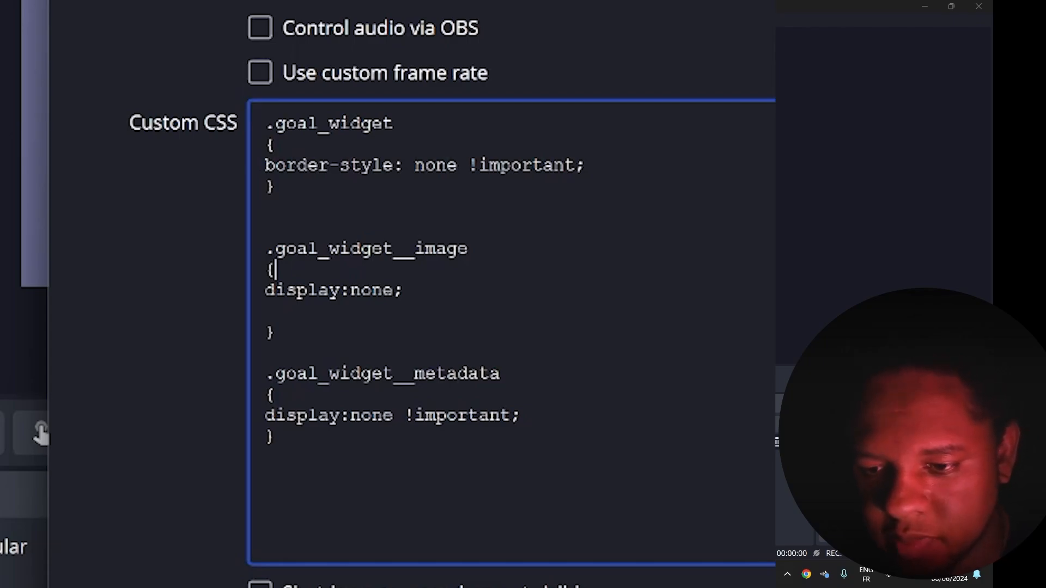
pyautogui.click(660, 536)
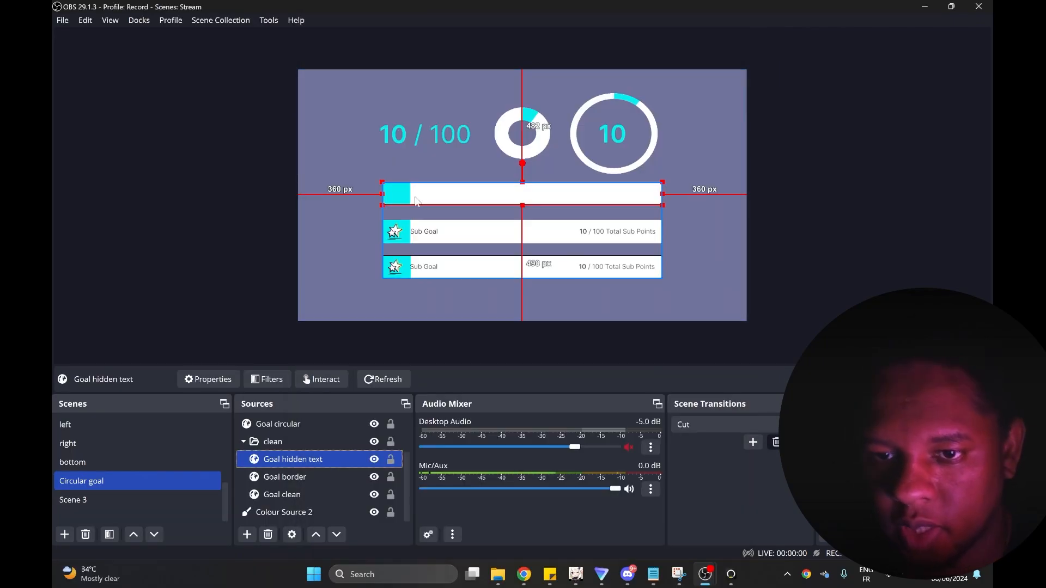
pyautogui.click(345, 230)
pyautogui.click(479, 203)
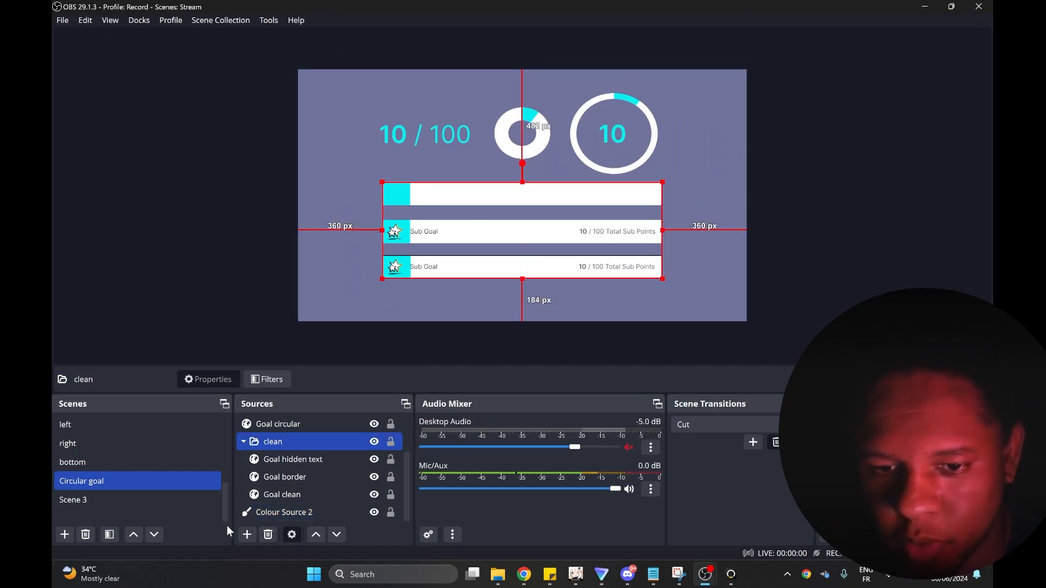
# Open the filters of the Goal circular source and disable its Polar effect filter.
pyautogui.scroll(1, 280, 469)
pyautogui.click(280, 477)
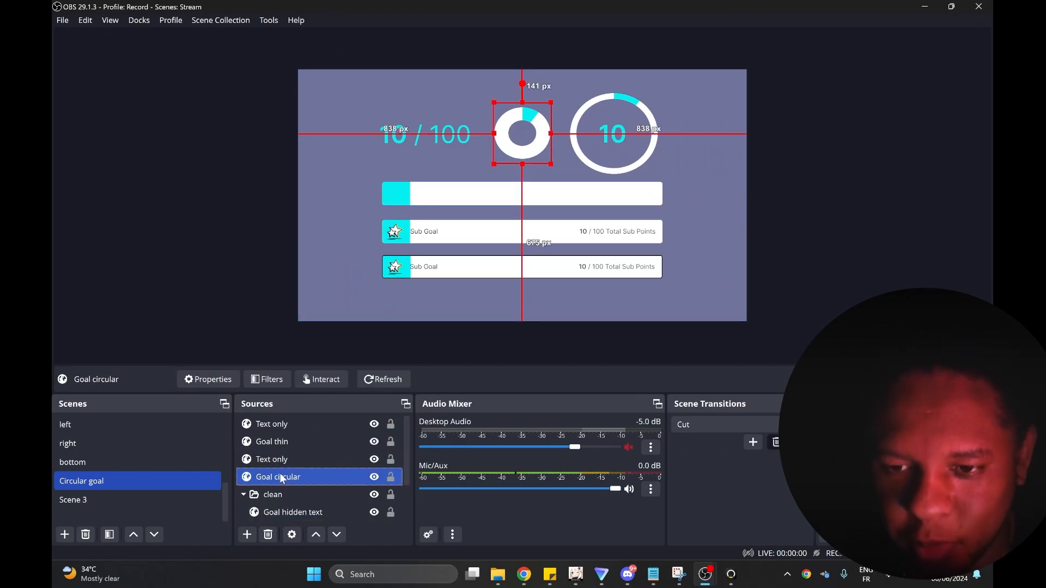
pyautogui.click(268, 379)
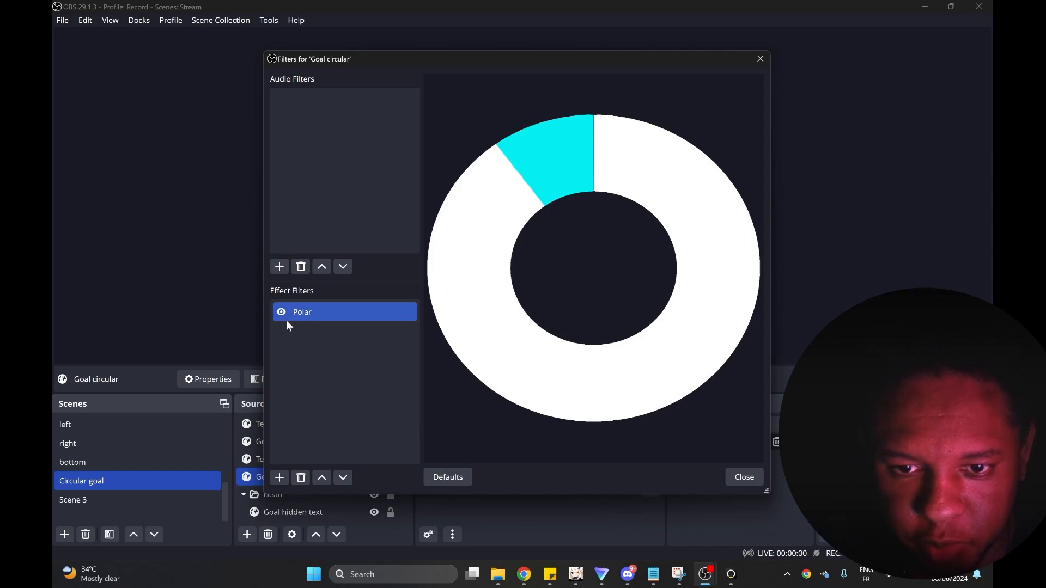
pyautogui.click(282, 311)
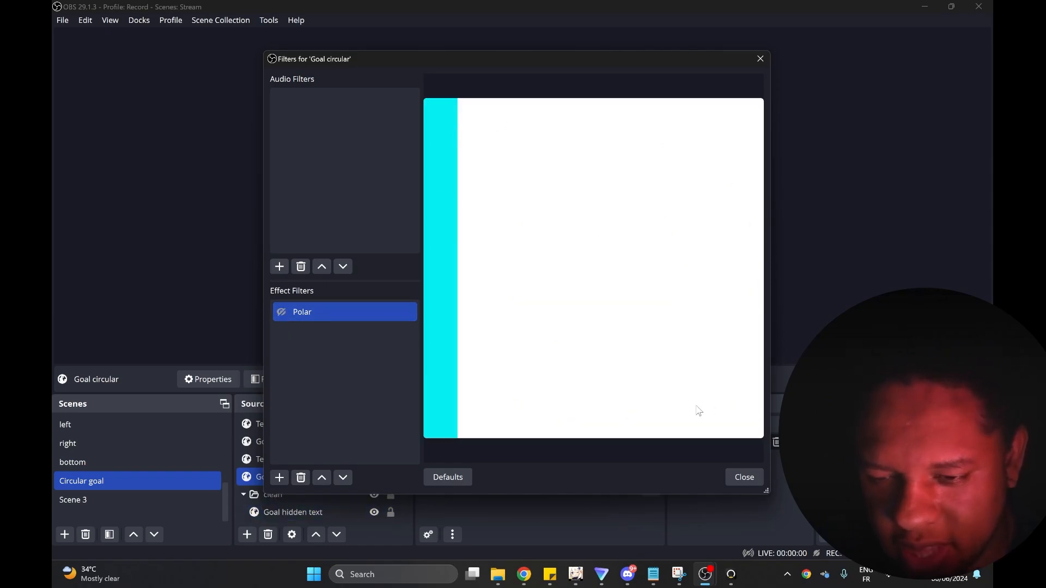
# Add a User-defined shader effect filter to the Goal circular source, keeping the default name.
pyautogui.click(279, 478)
pyautogui.click(314, 471)
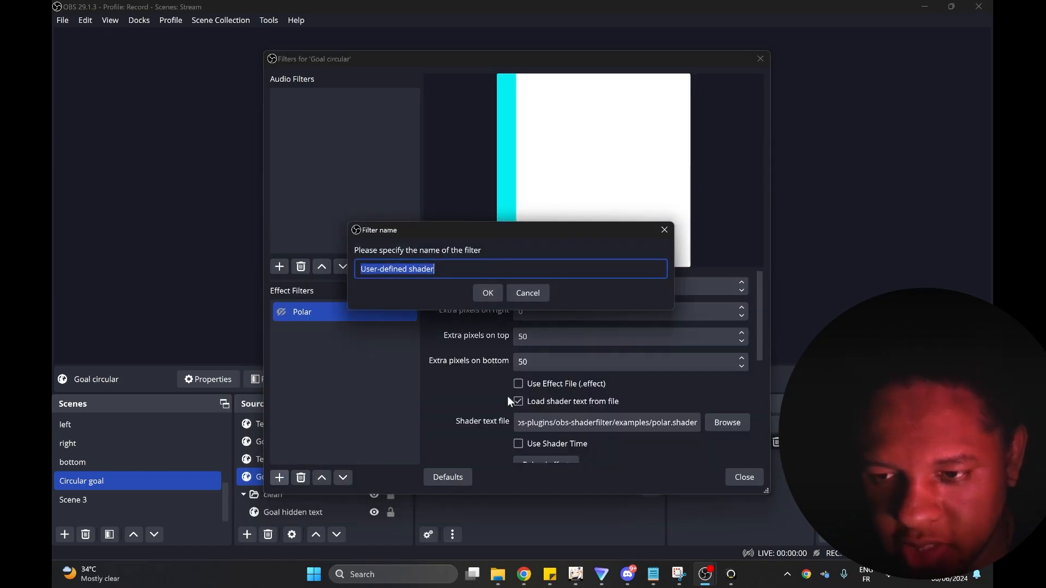
pyautogui.click(498, 291)
pyautogui.click(518, 338)
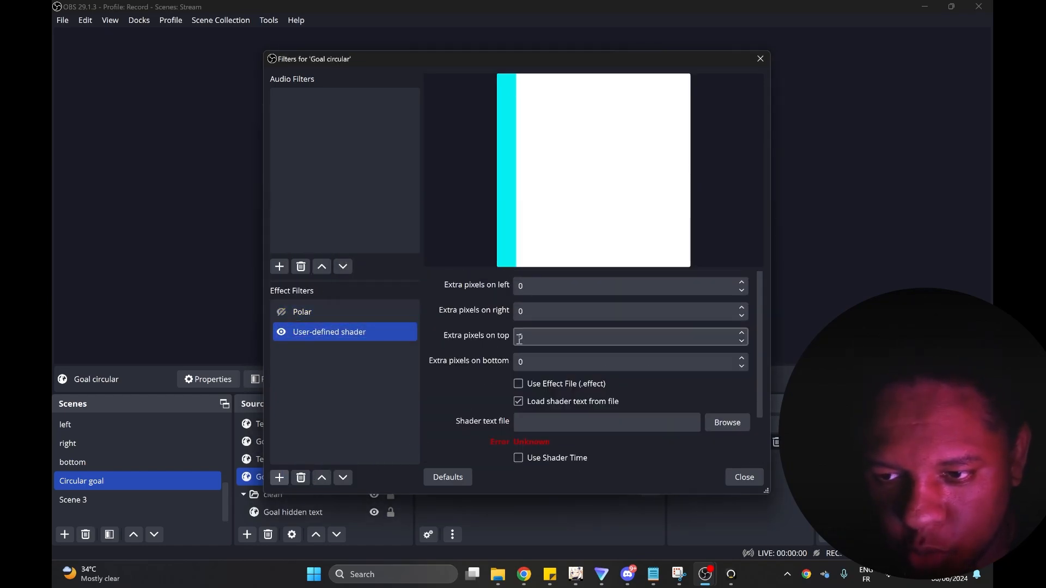
# Load polar.shader from the obs-shaderfilter examples folder as the new filter's shader text file.
pyautogui.click(730, 423)
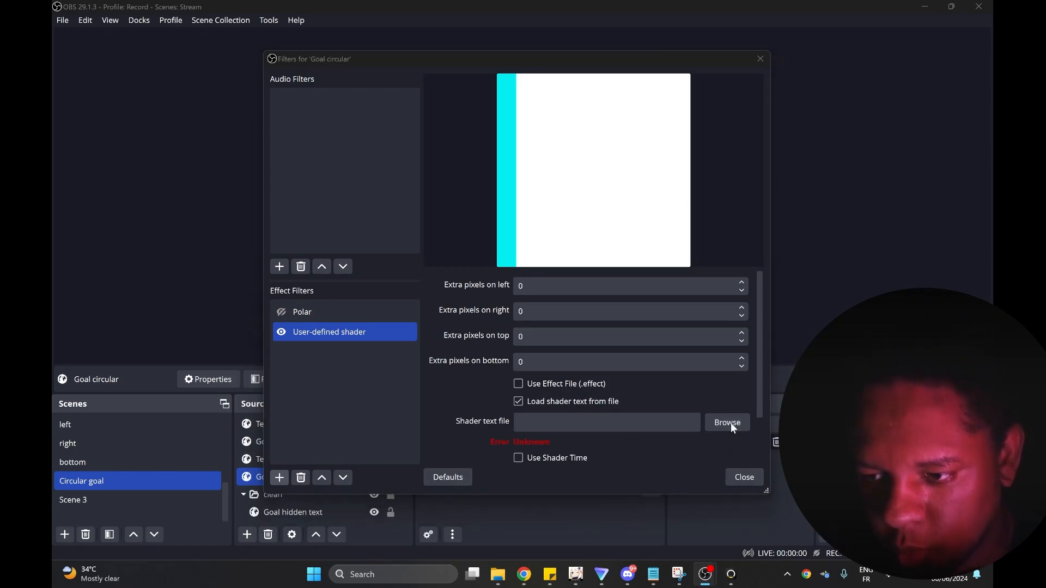
pyautogui.click(414, 252)
pyautogui.press('p')
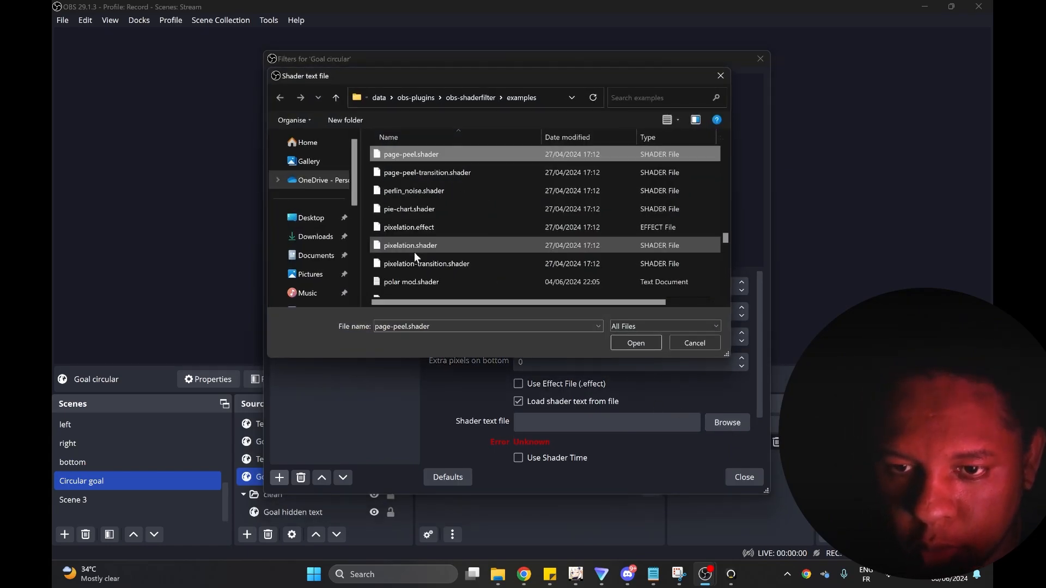
pyautogui.scroll(-1, 414, 252)
pyautogui.click(423, 251)
pyautogui.click(622, 342)
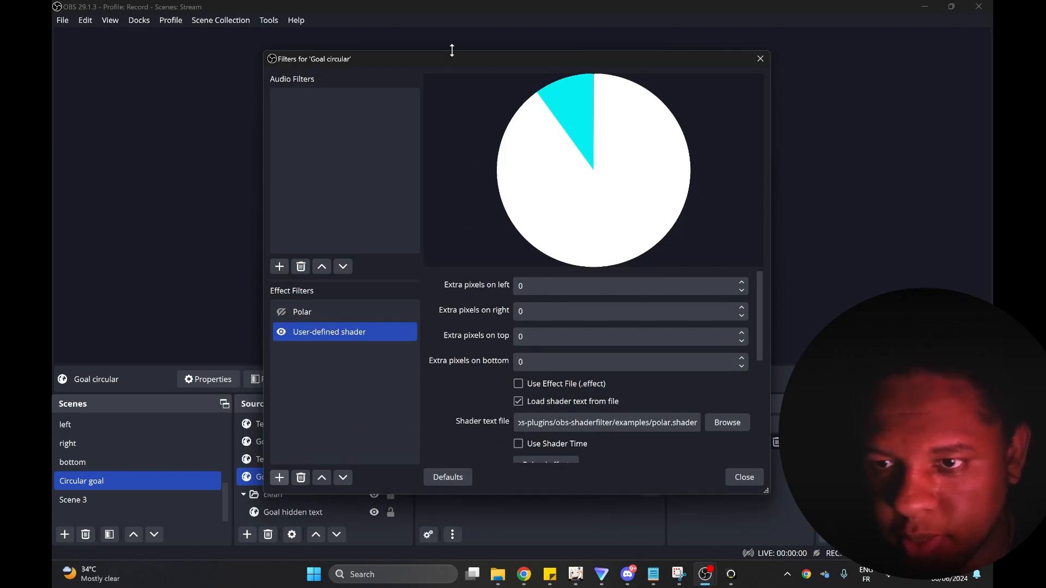
# Set the shader's Point y to 0.999 and Scale to 0.200, and try out its Rotate and Repeat values.
pyautogui.scroll(-5, 442, 376)
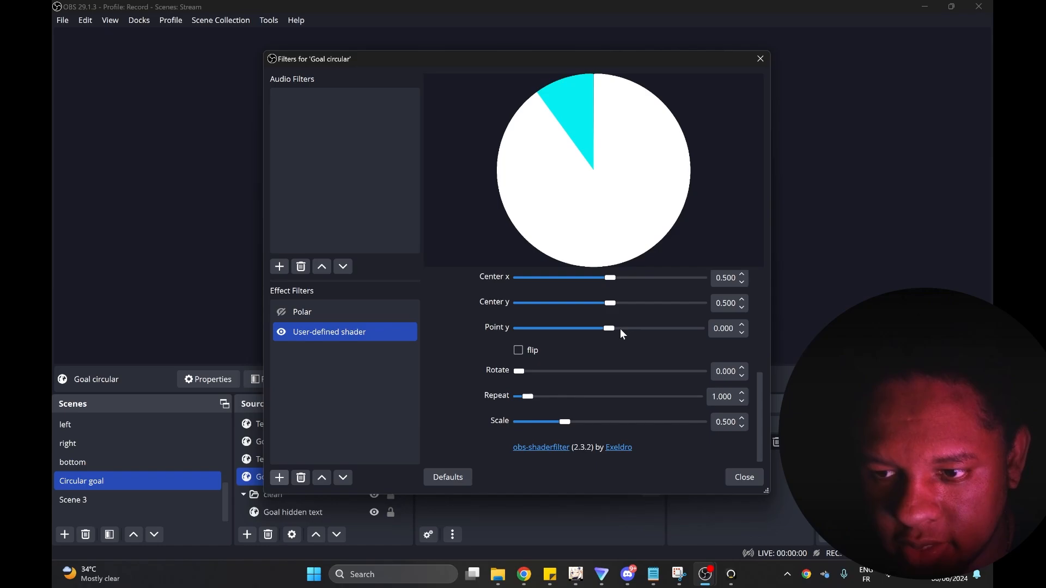
pyautogui.moveTo(607, 330); pyautogui.dragTo(702, 329)
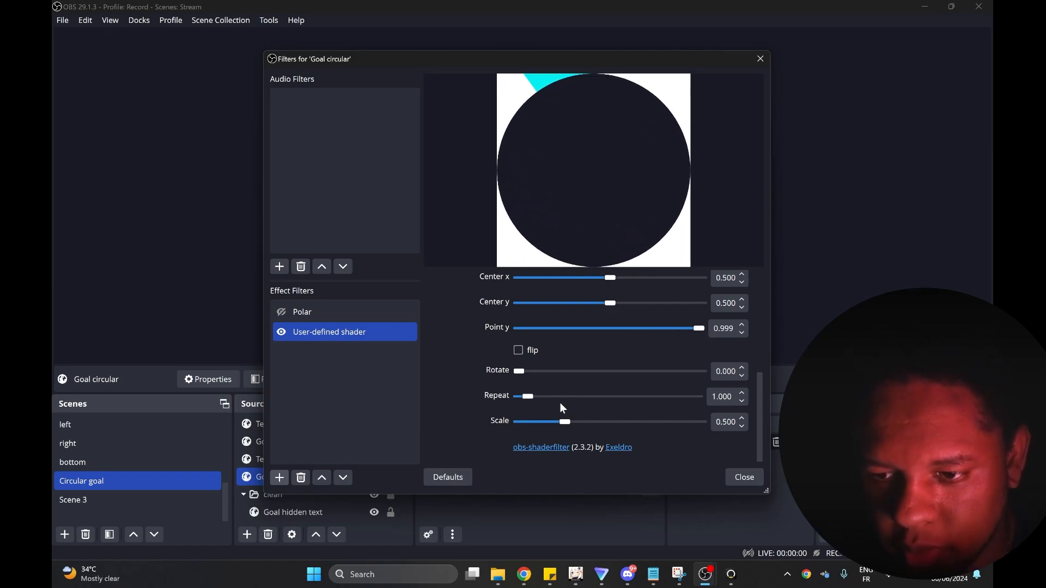
pyautogui.moveTo(562, 425); pyautogui.dragTo(537, 426)
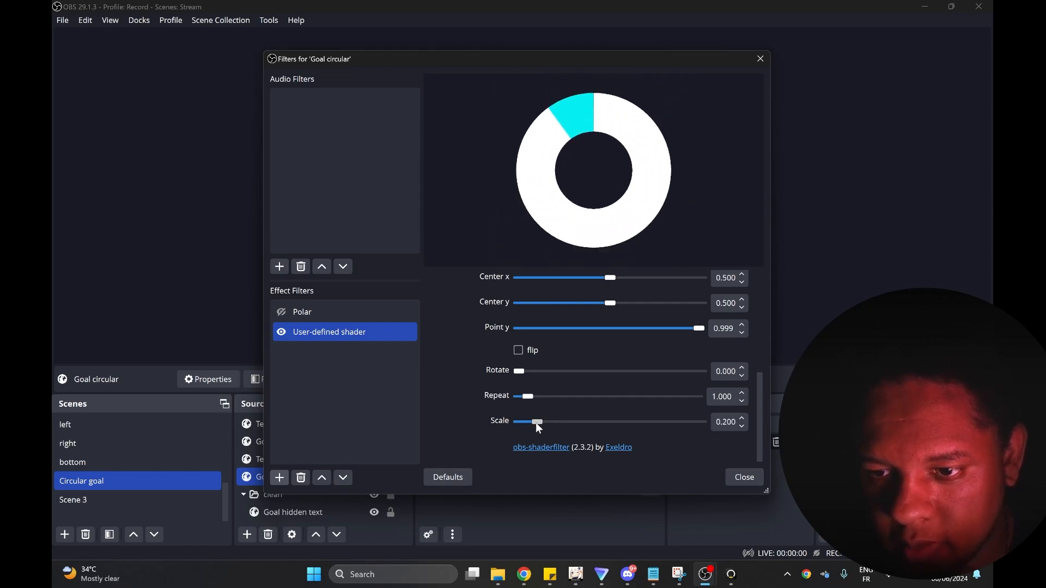
pyautogui.moveTo(519, 371)
pyautogui.mouseDown()
pyautogui.moveTo(548, 376)
pyautogui.moveTo(515, 377)
pyautogui.mouseUp()
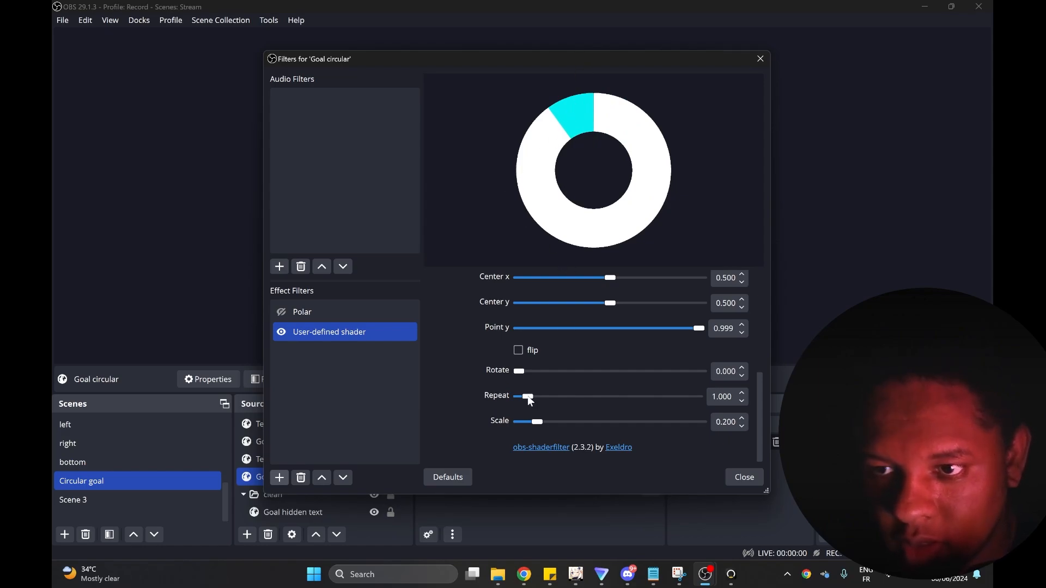
pyautogui.moveTo(530, 401)
pyautogui.mouseDown()
pyautogui.moveTo(677, 391)
pyautogui.moveTo(530, 398)
pyautogui.mouseUp()
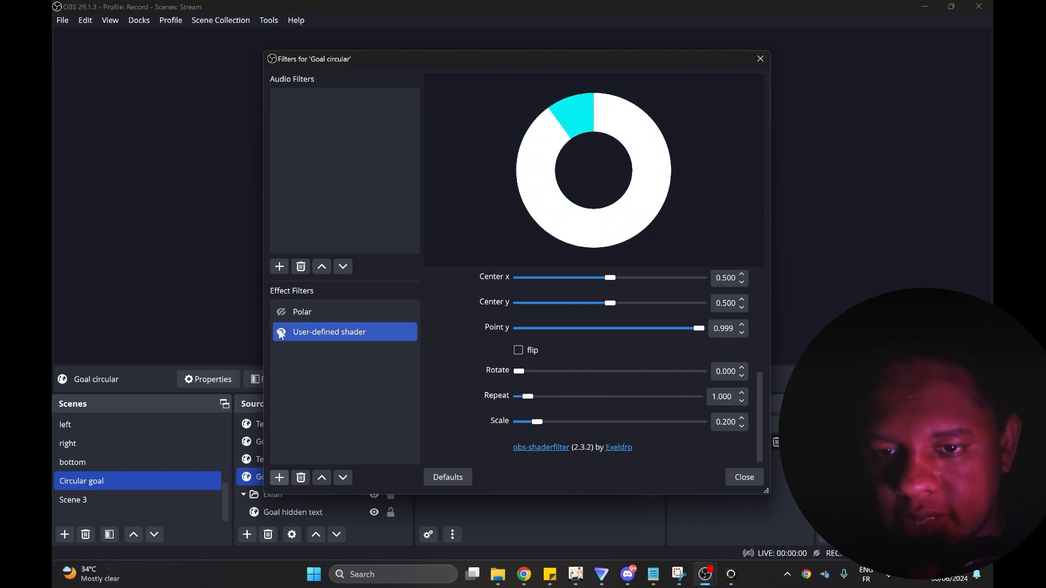
# Disable the User-defined shader filter, toggle the Polar filter on and off, and close the Goal circular filters.
pyautogui.click(281, 333)
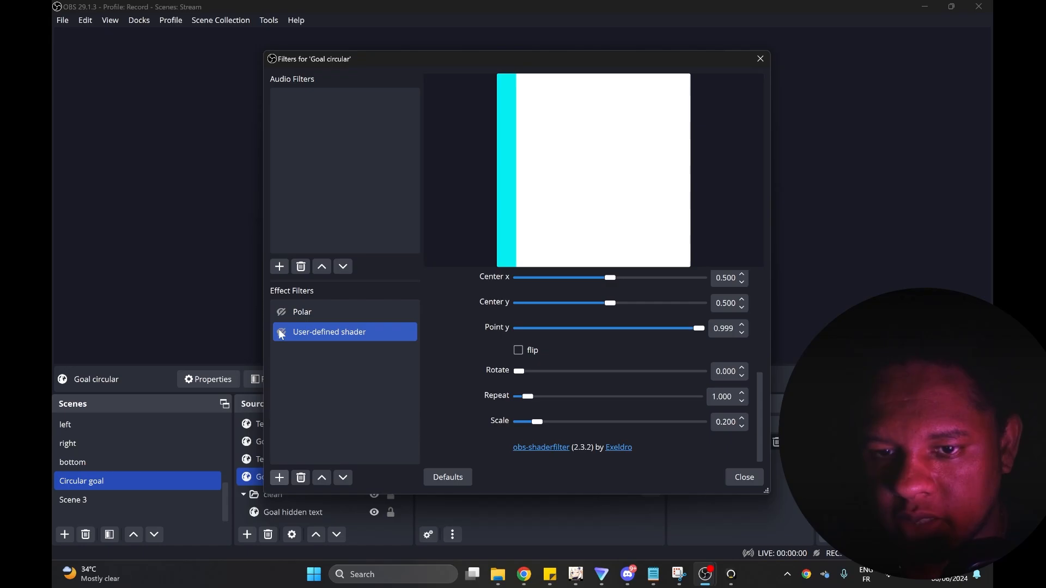
pyautogui.click(282, 312)
pyautogui.click(282, 312)
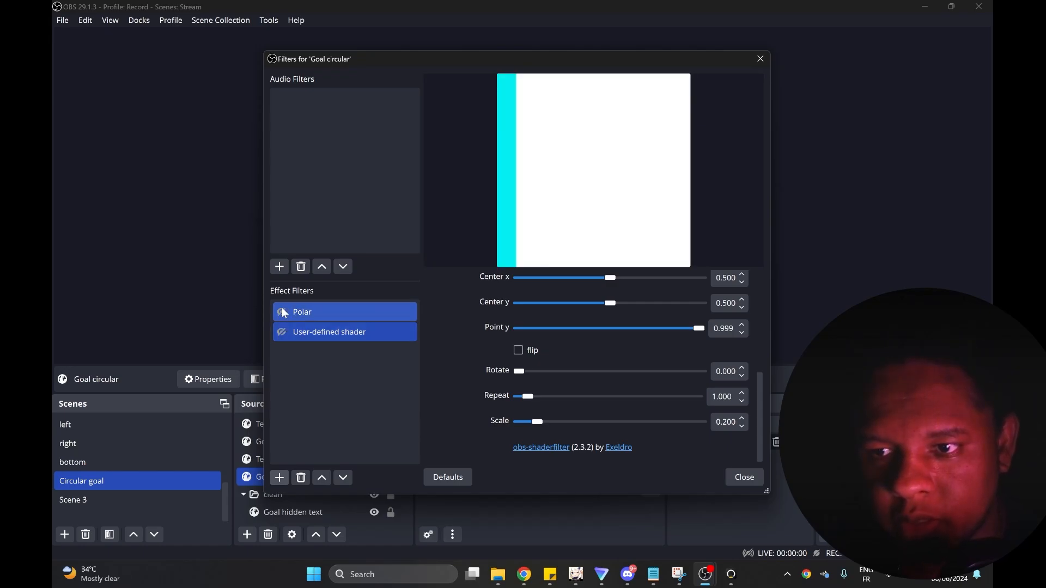
pyautogui.click(744, 477)
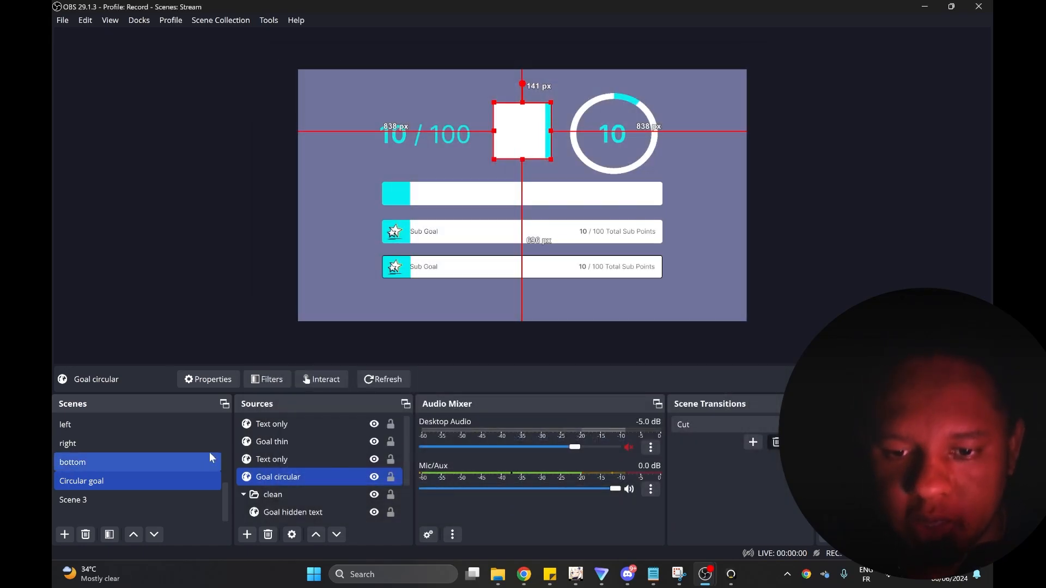
# Open the Goal circular source's properties, enlarge the settings area, and review its 1200 by 1200 size and custom CSS.
pyautogui.doubleClick(297, 477)
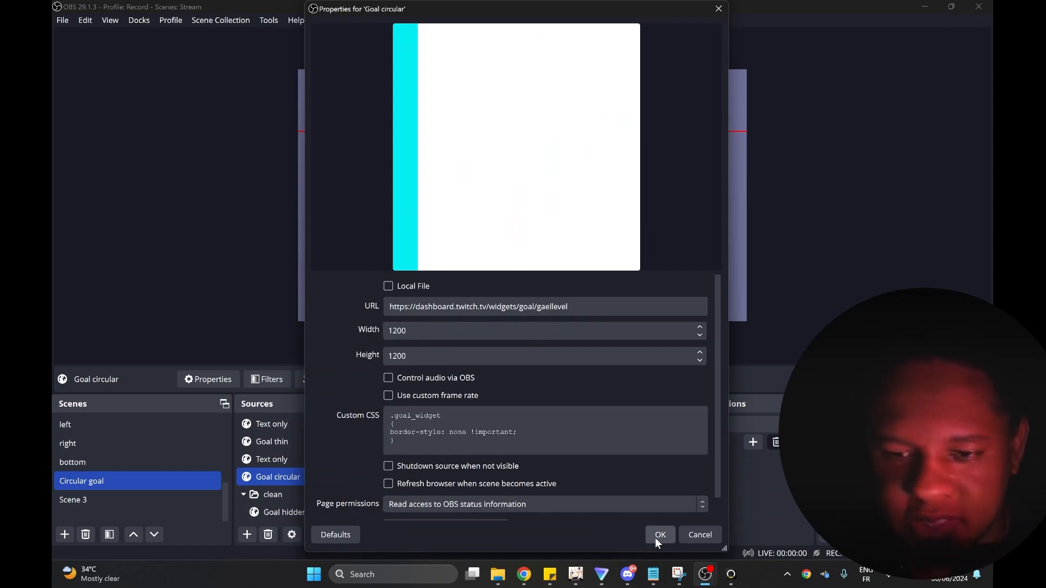
pyautogui.click(461, 441)
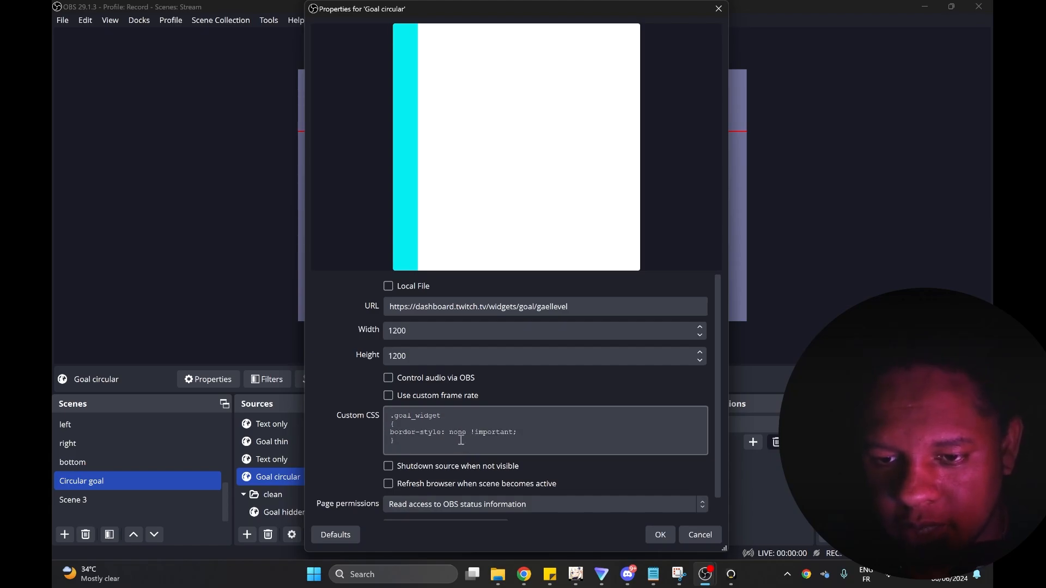
pyautogui.moveTo(440, 271); pyautogui.dragTo(440, 113)
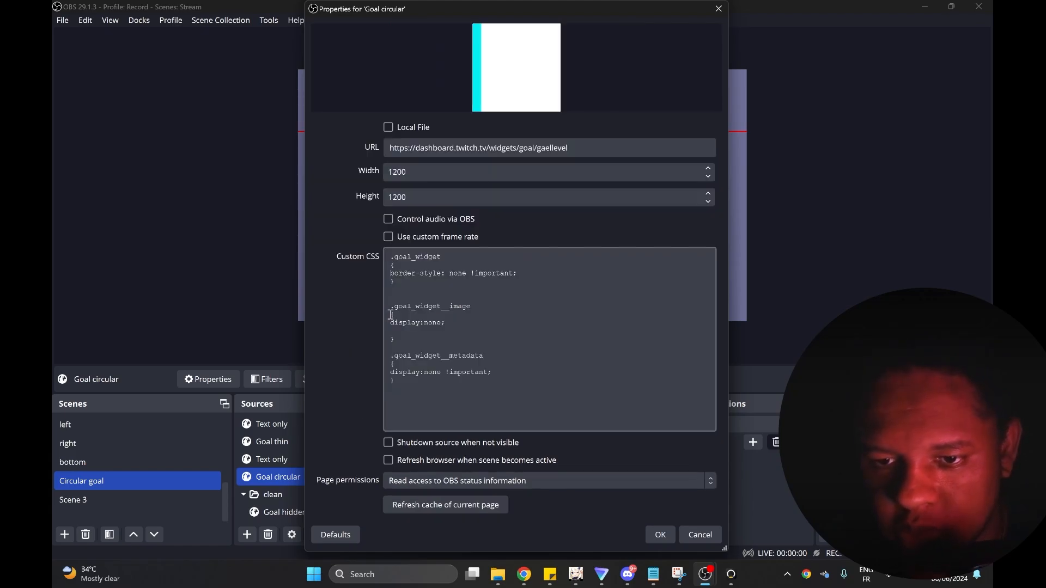
pyautogui.click(660, 534)
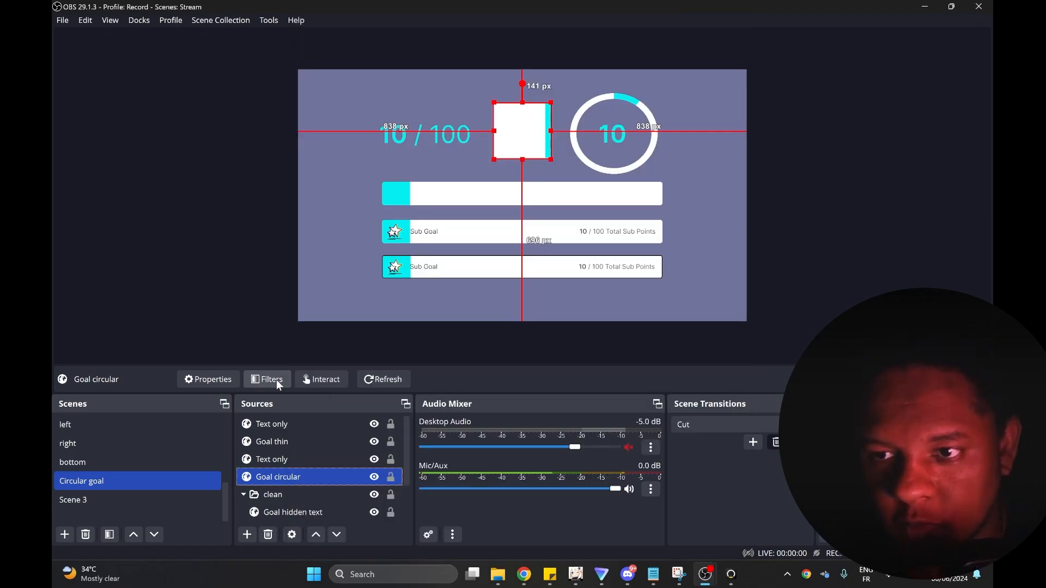
# Re-enable the Polar filter on the Goal circular source and deselect the source.
pyautogui.click(276, 381)
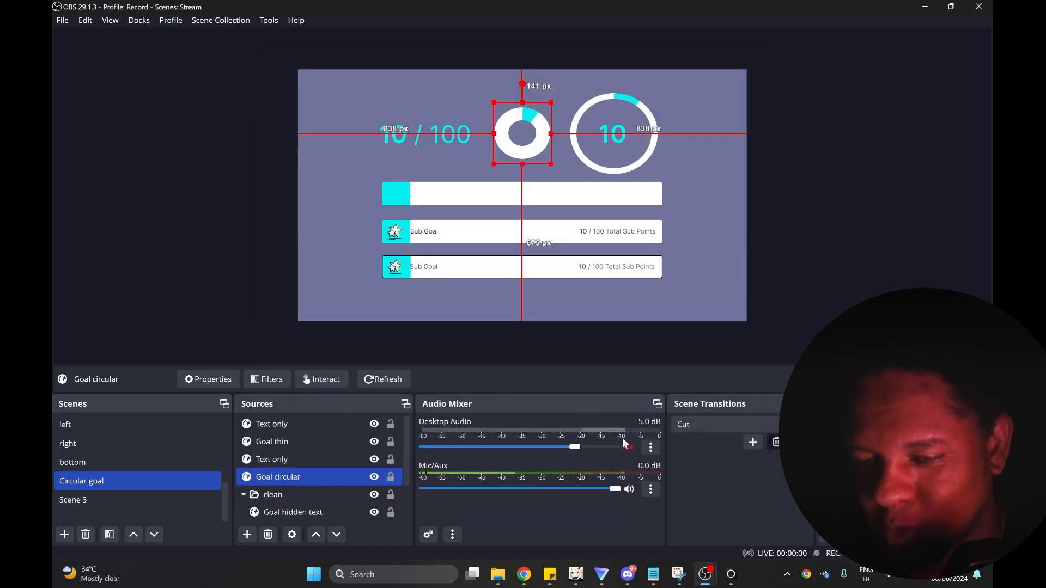
pyautogui.click(248, 260)
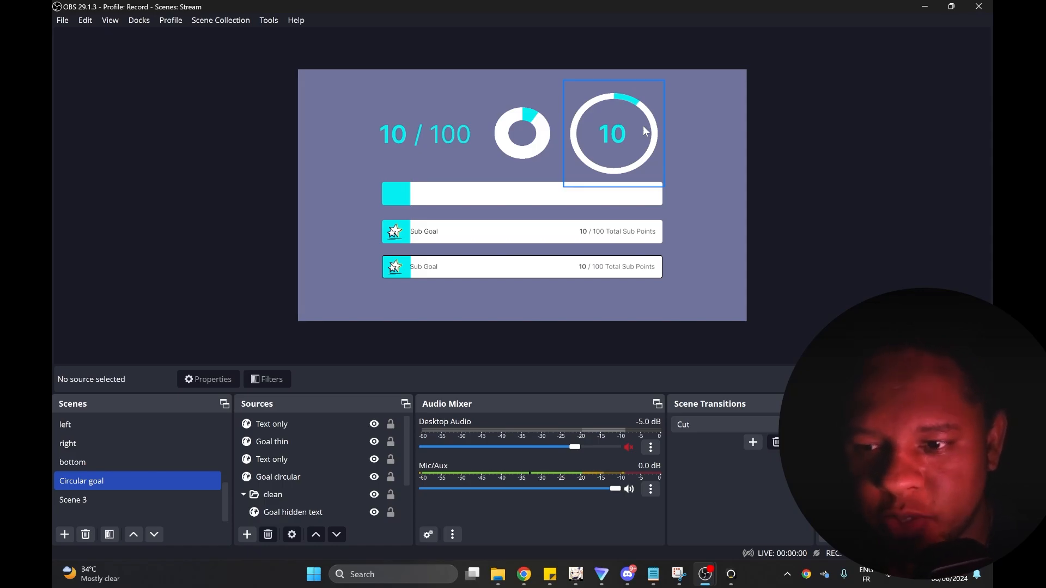
# Open the Goal thin source's filters and examine the Polar filter's extra pixels and shader file settings.
pyautogui.click(644, 127)
pyautogui.click(276, 383)
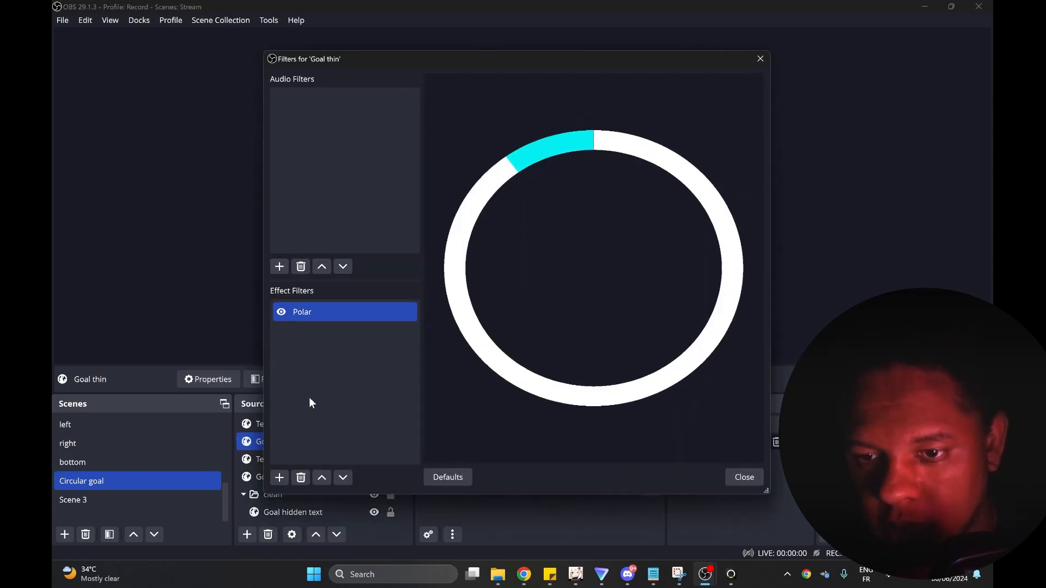
pyautogui.click(326, 320)
pyautogui.scroll(-2, 444, 407)
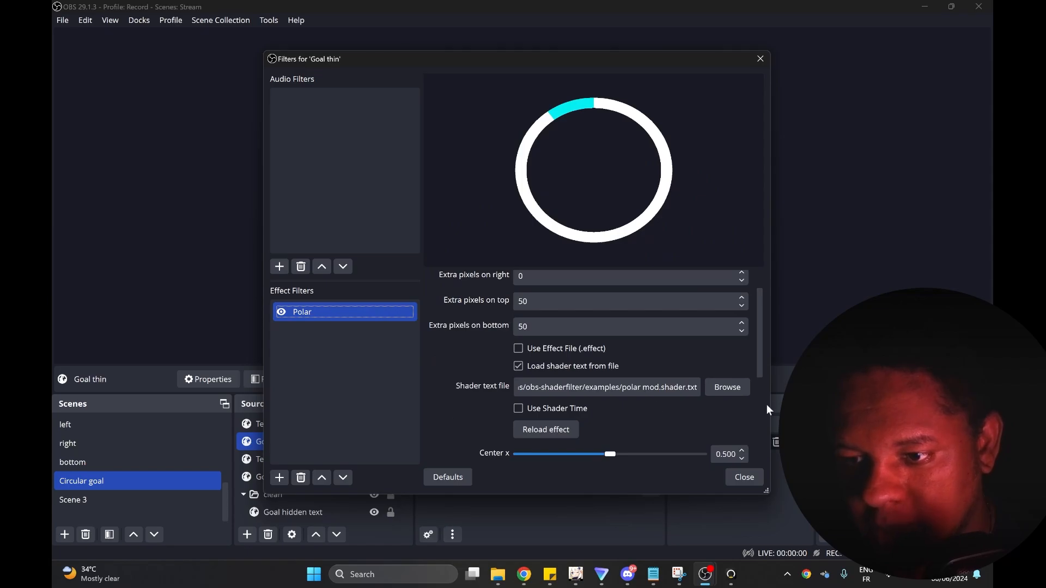
# Browse the shader text files in the obs-shaderfilter examples folder and open polar.shader in Notepad just once.
pyautogui.click(727, 388)
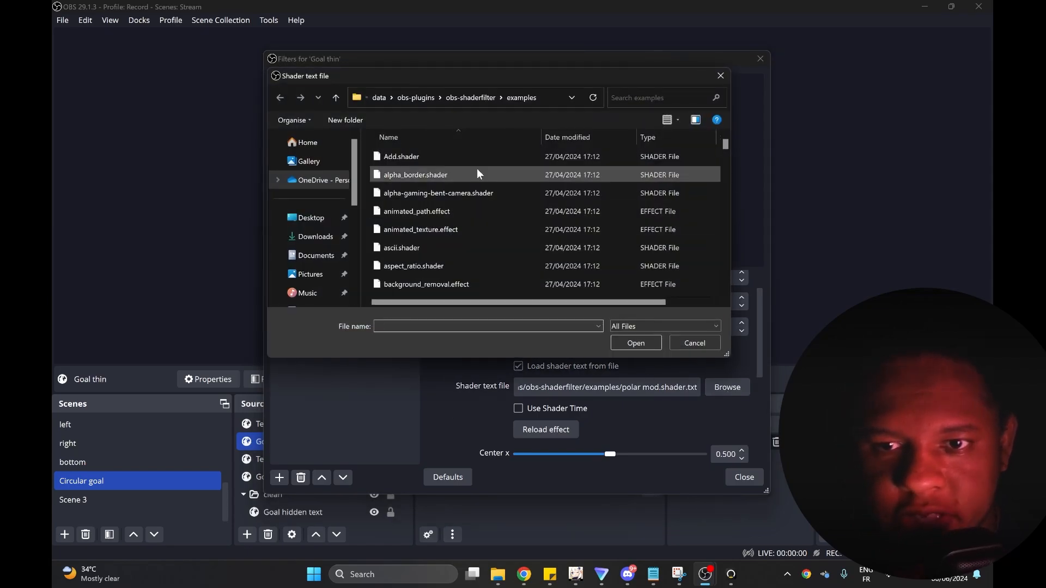
pyautogui.scroll(-12, 476, 180)
pyautogui.scroll(-10, 486, 230)
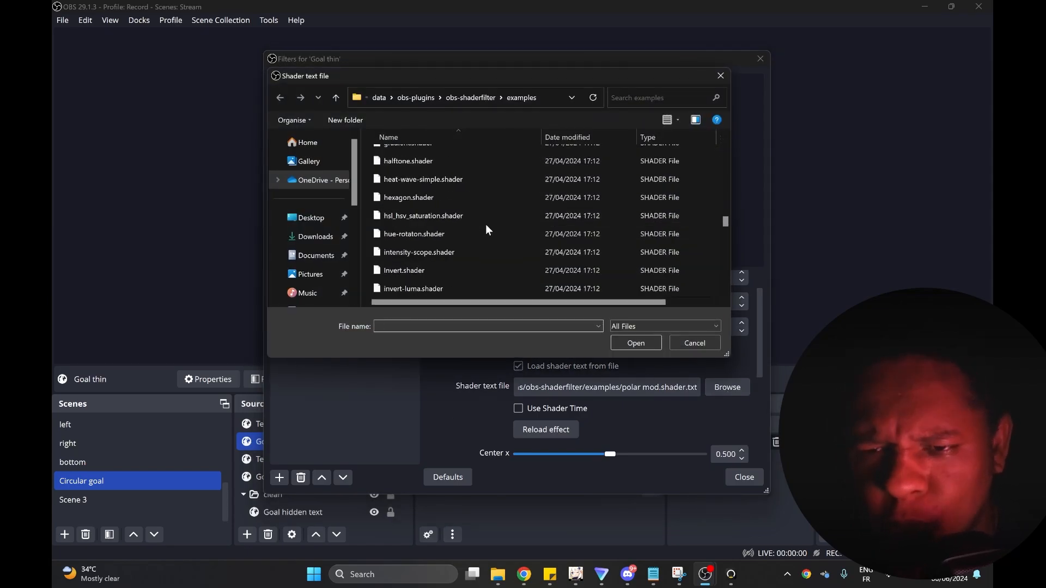
pyautogui.scroll(-2, 467, 228)
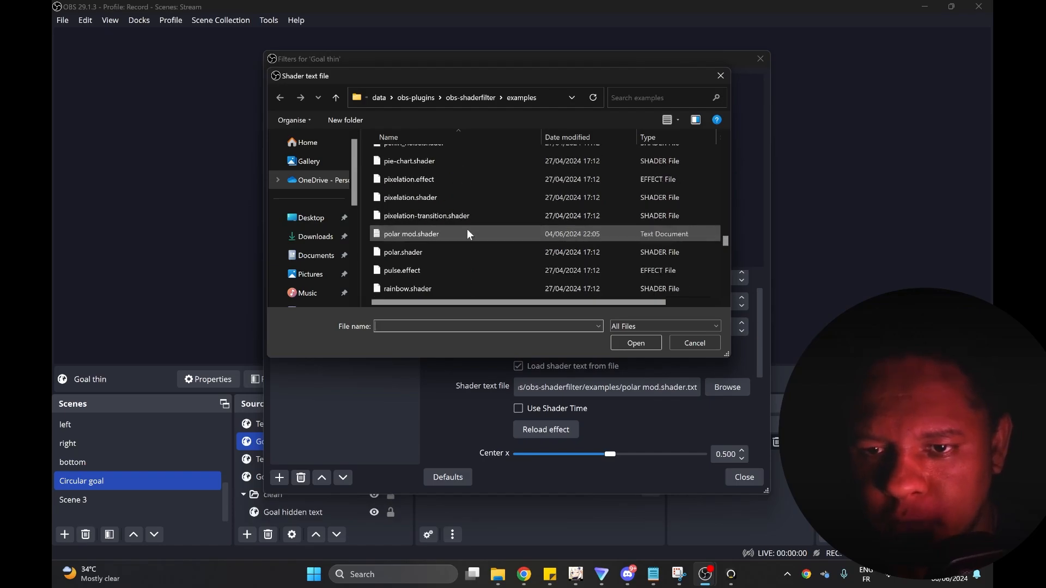
pyautogui.rightClick(399, 198)
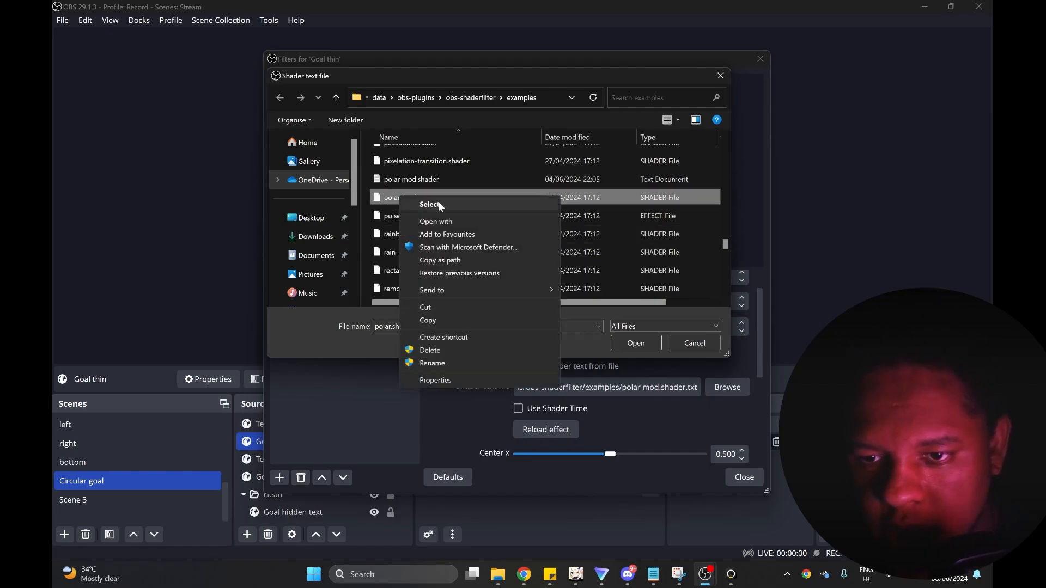
pyautogui.click(469, 221)
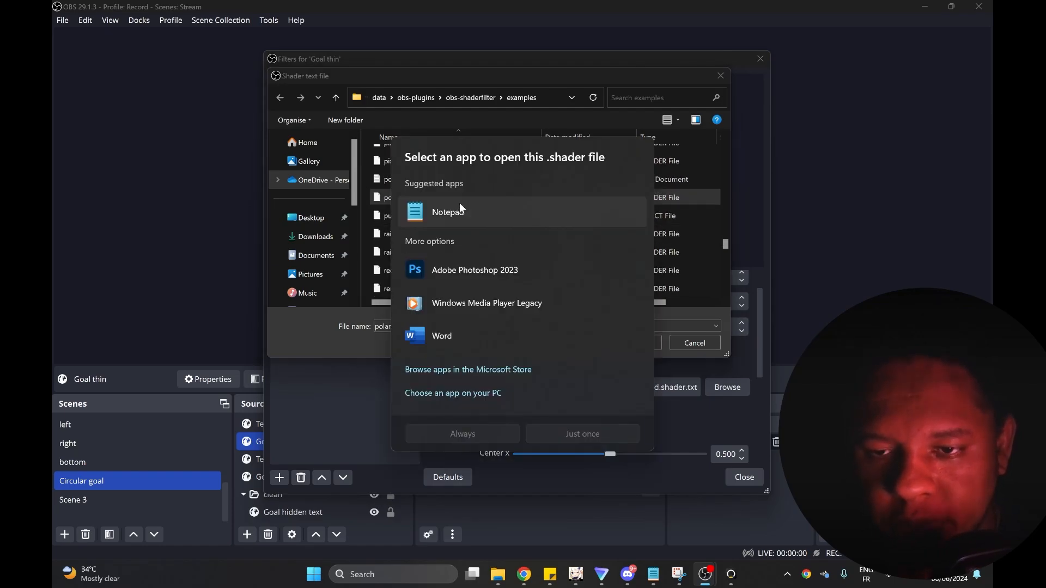
pyautogui.click(459, 213)
pyautogui.click(567, 430)
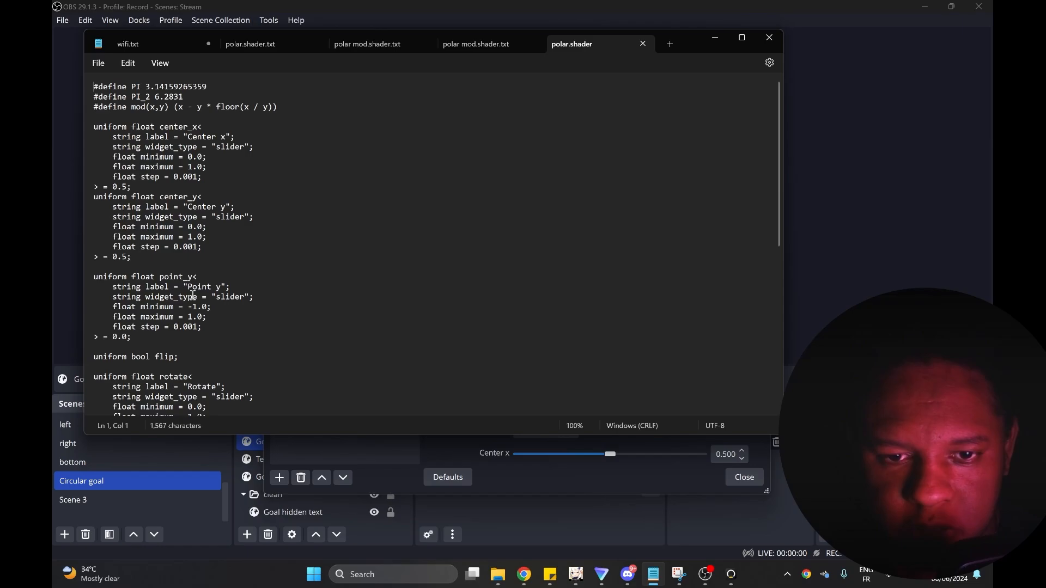
# Compare the point_y minimum and maximum values in polar.shader with those in polar mod.shader.txt.
pyautogui.scroll(-1, 168, 329)
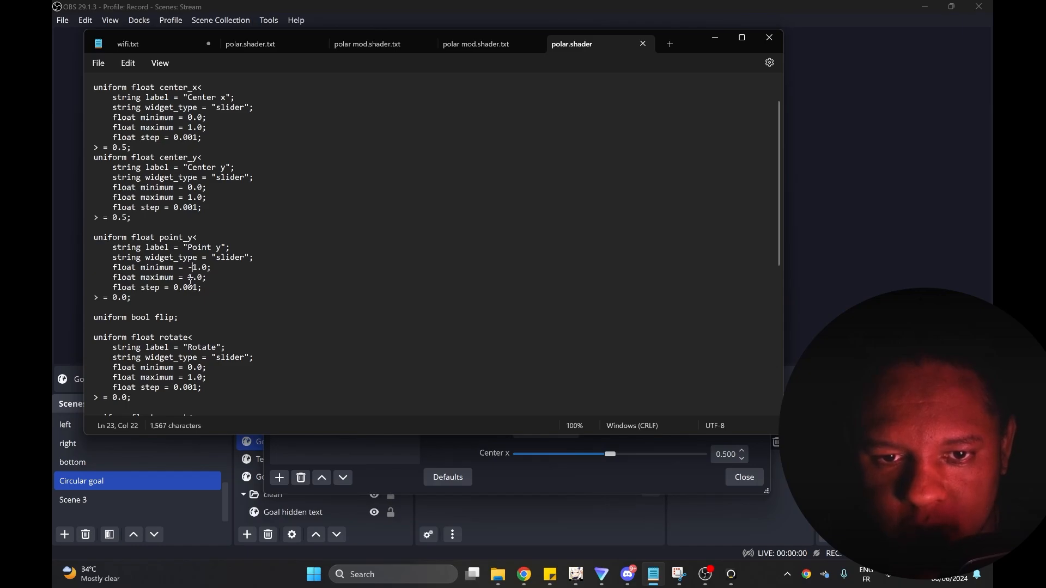
pyautogui.click(487, 43)
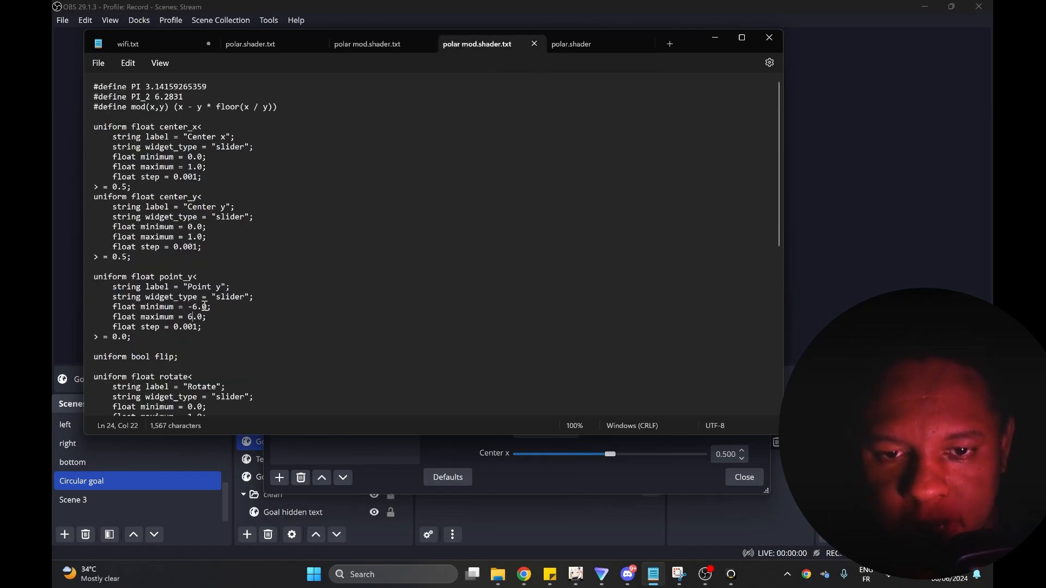
# Raise Point y in the Goal thin source's Polar filter to its maximum and deselect the source.
pyautogui.scroll(-1, 204, 306)
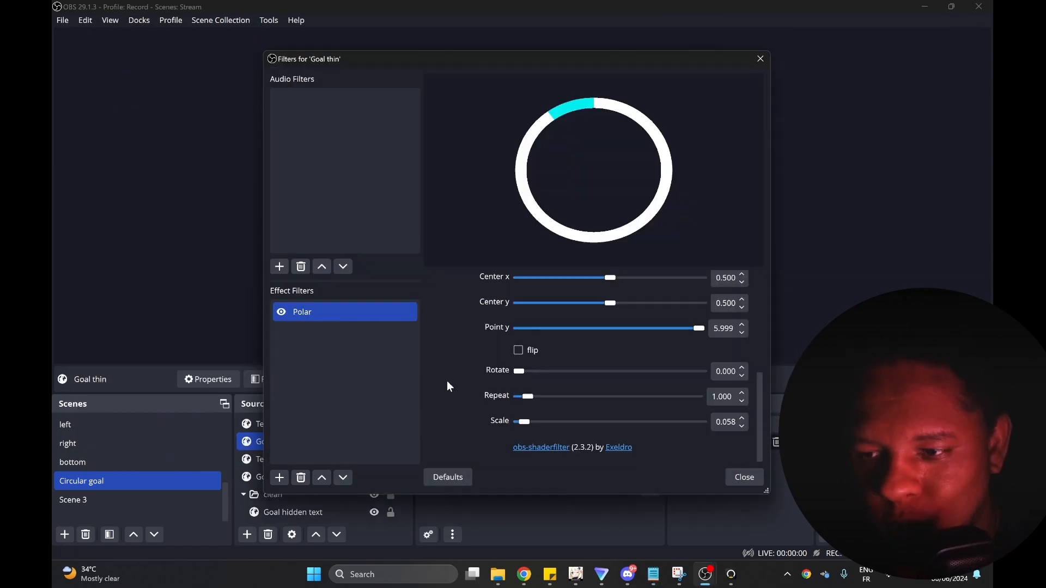
pyautogui.moveTo(702, 330)
pyautogui.mouseDown()
pyautogui.moveTo(581, 329)
pyautogui.moveTo(714, 334)
pyautogui.mouseUp()
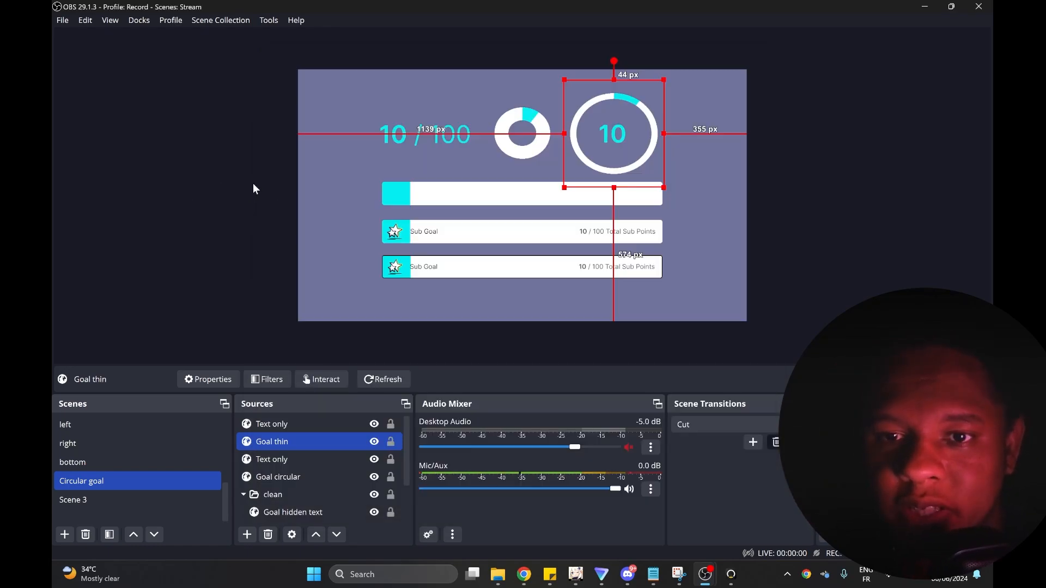
pyautogui.click(253, 188)
# Open the properties of the Text only source beside the small ring and examine the start of its custom CSS.
pyautogui.click(402, 149)
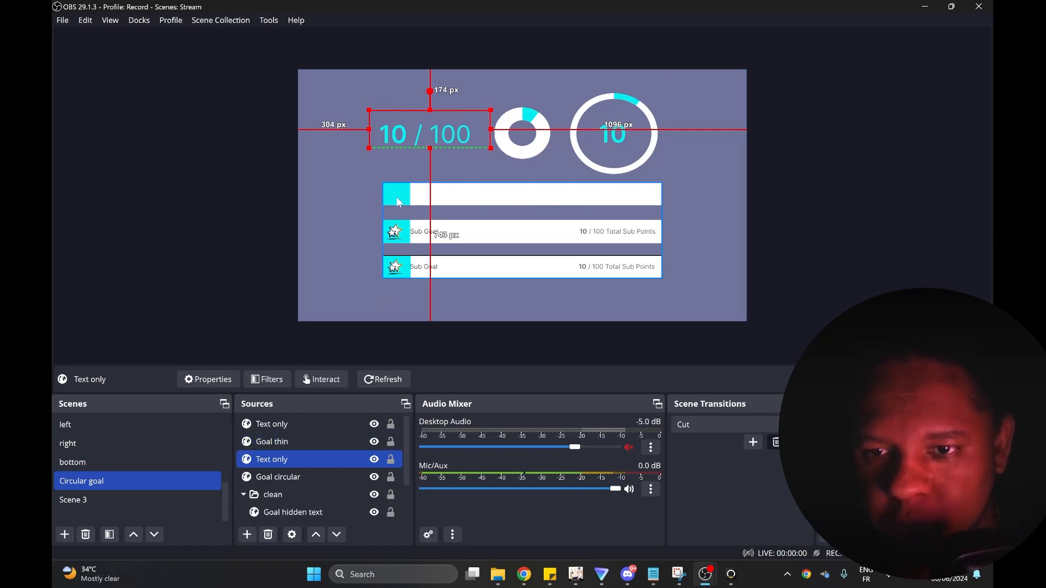
pyautogui.doubleClick(276, 460)
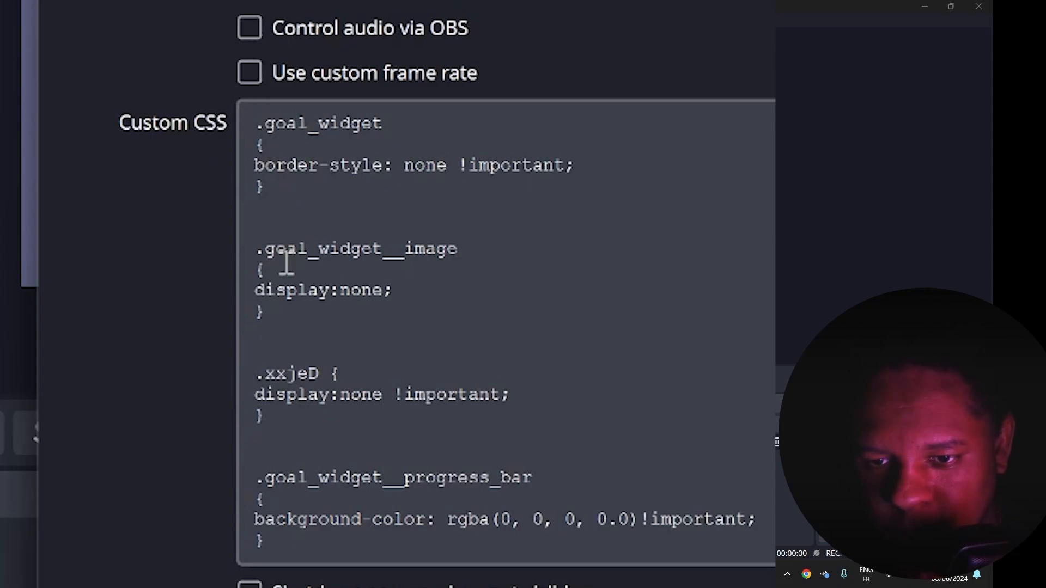
pyautogui.scroll(-2, 407, 294)
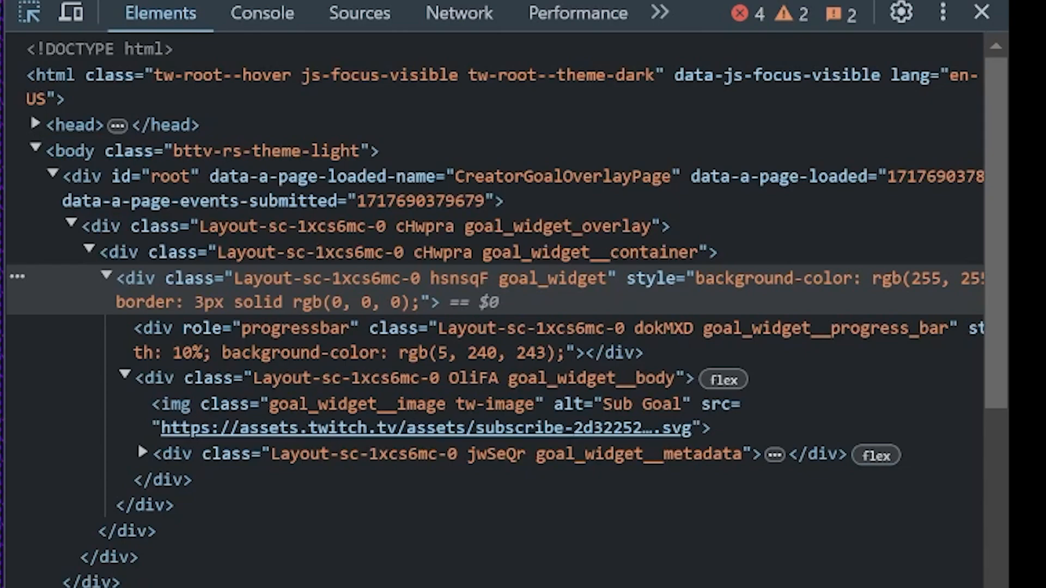
# Inspect the goal widget's HTML in the browser developer tools, expanding goal_widget__metadata to read the class names of its child elements.
pyautogui.click(406, 378)
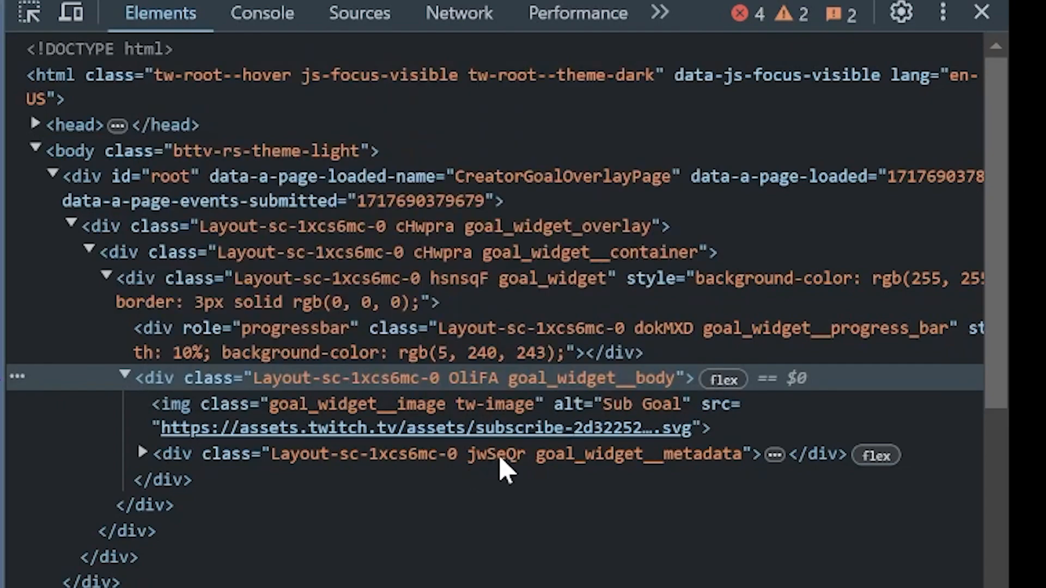
pyautogui.click(148, 452)
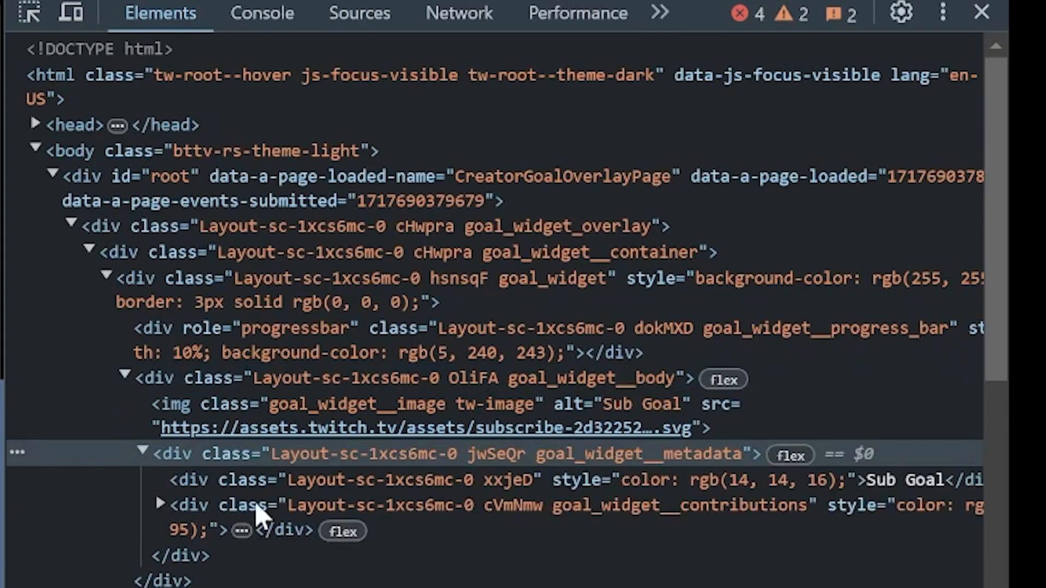
pyautogui.click(406, 490)
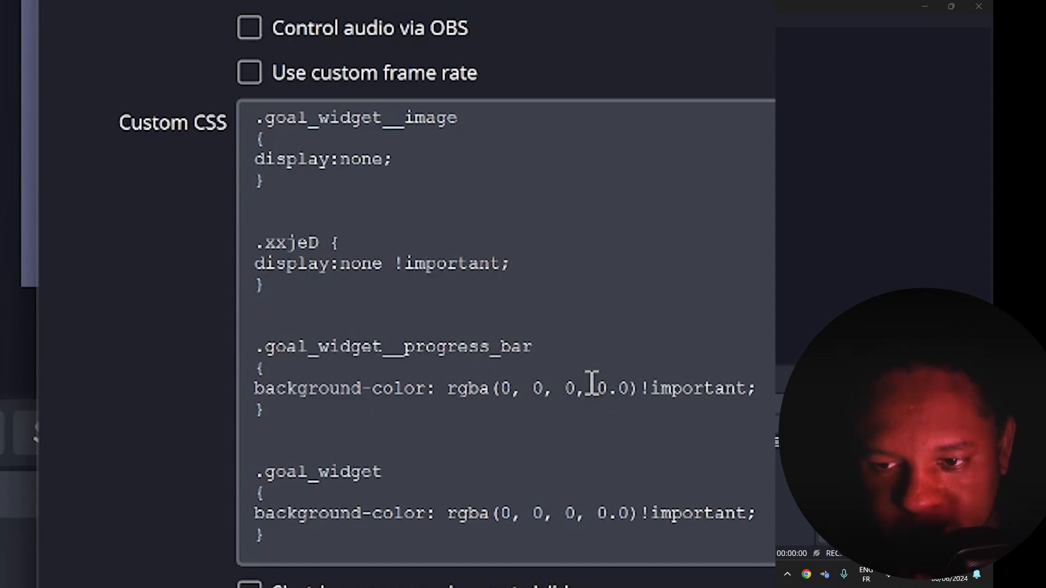
# Examine the progress bar, goal_widget and goal_widget__contributions rules in the Text only custom CSS and close the properties.
pyautogui.scroll(-1, 595, 450)
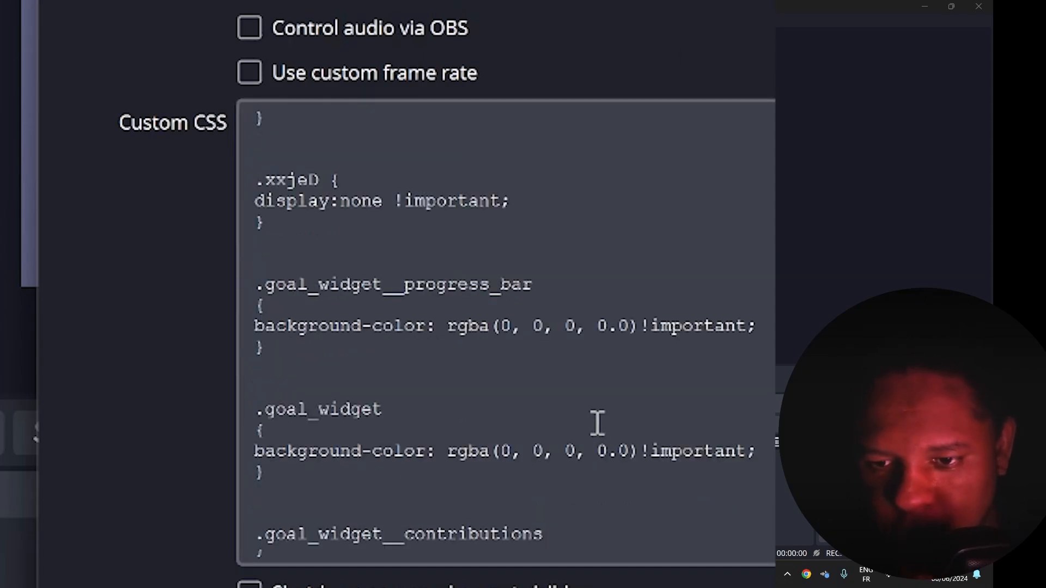
pyautogui.scroll(-1, 574, 455)
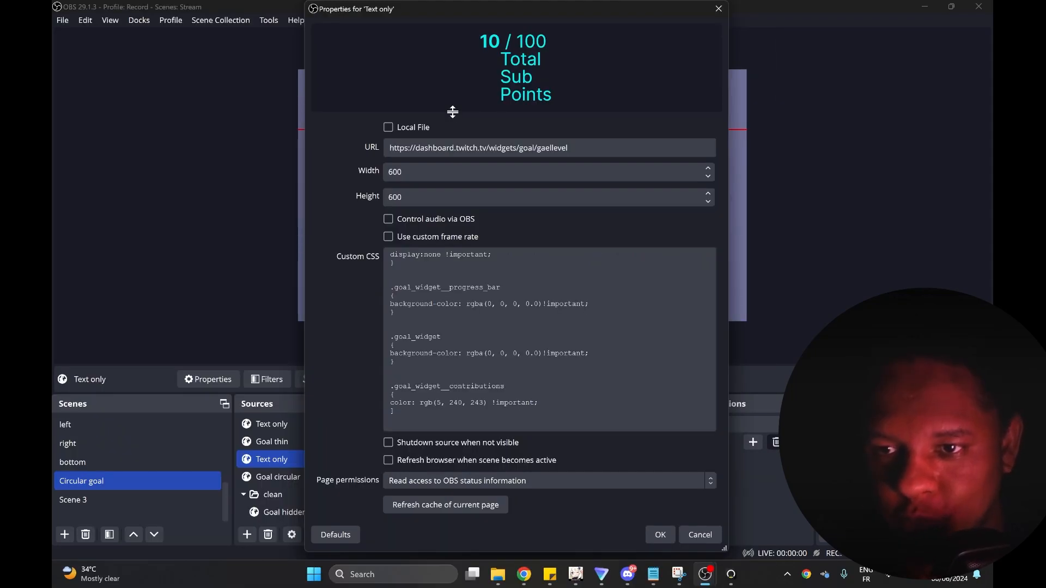
pyautogui.moveTo(450, 110); pyautogui.dragTo(452, 243)
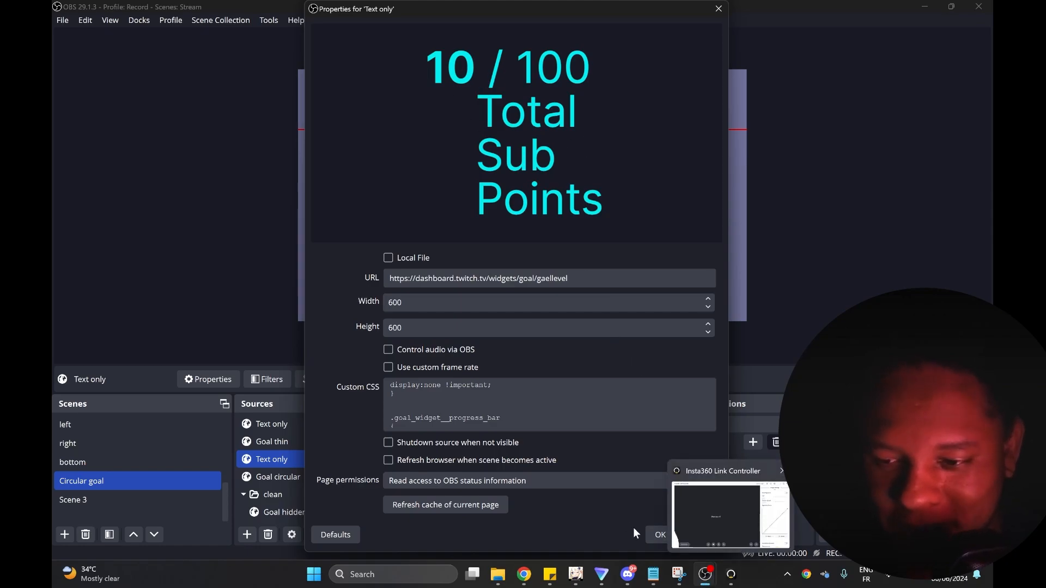
pyautogui.click(660, 535)
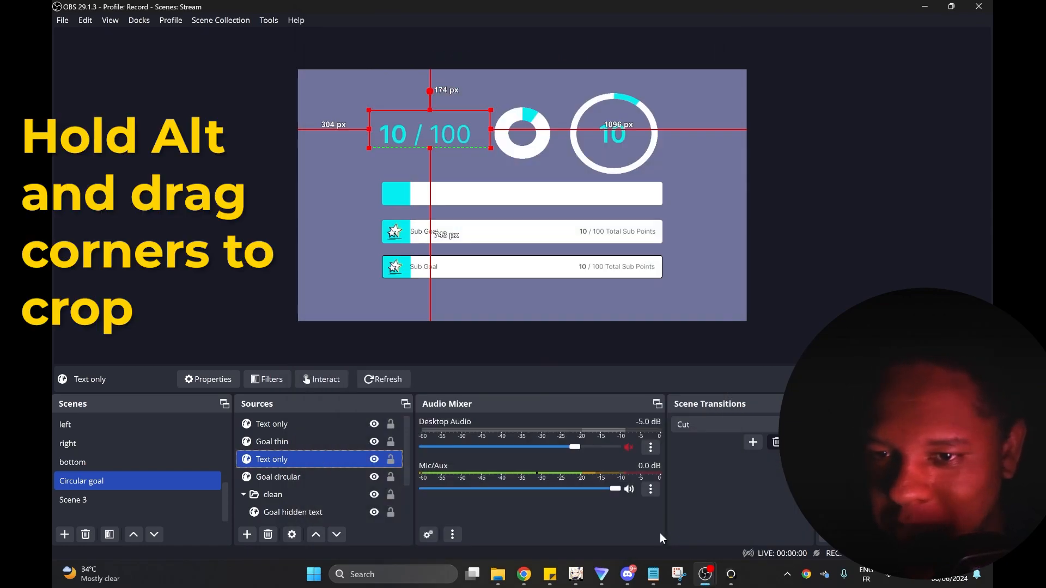
# Select the Text only source inside the thin ring to examine its crop, and deselect it.
pyautogui.click(252, 130)
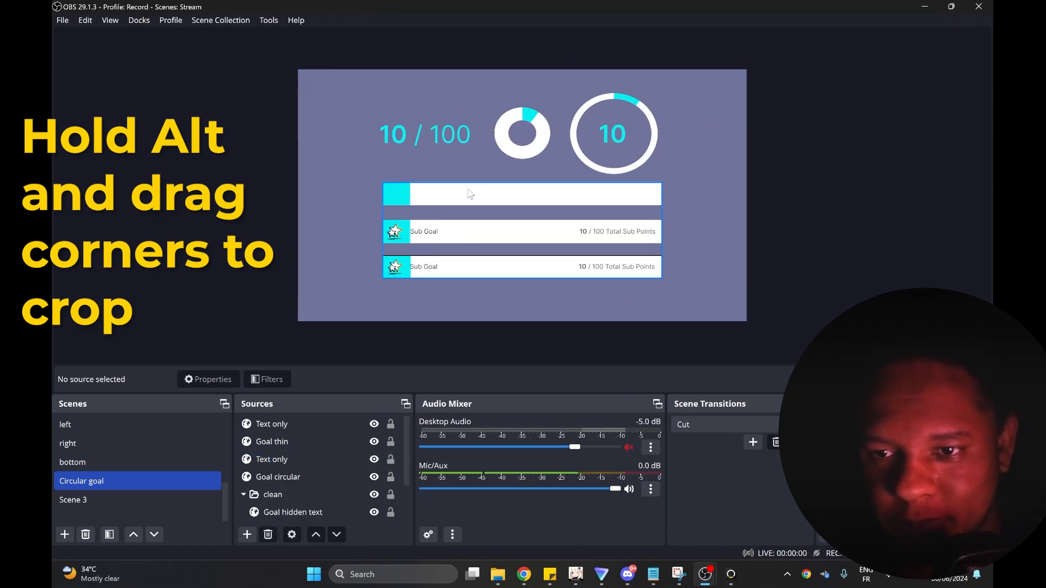
pyautogui.click(617, 134)
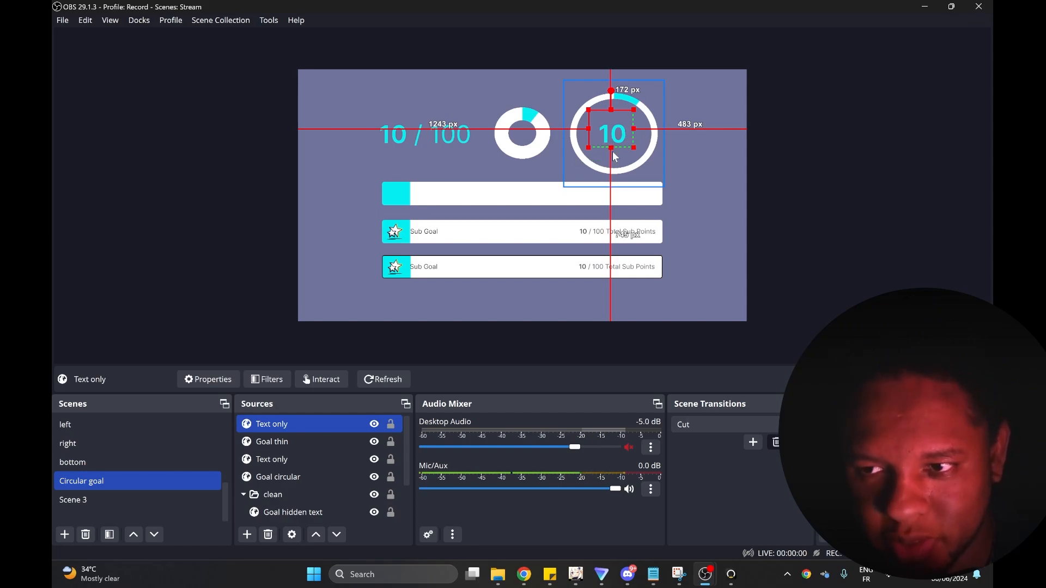
pyautogui.click(192, 254)
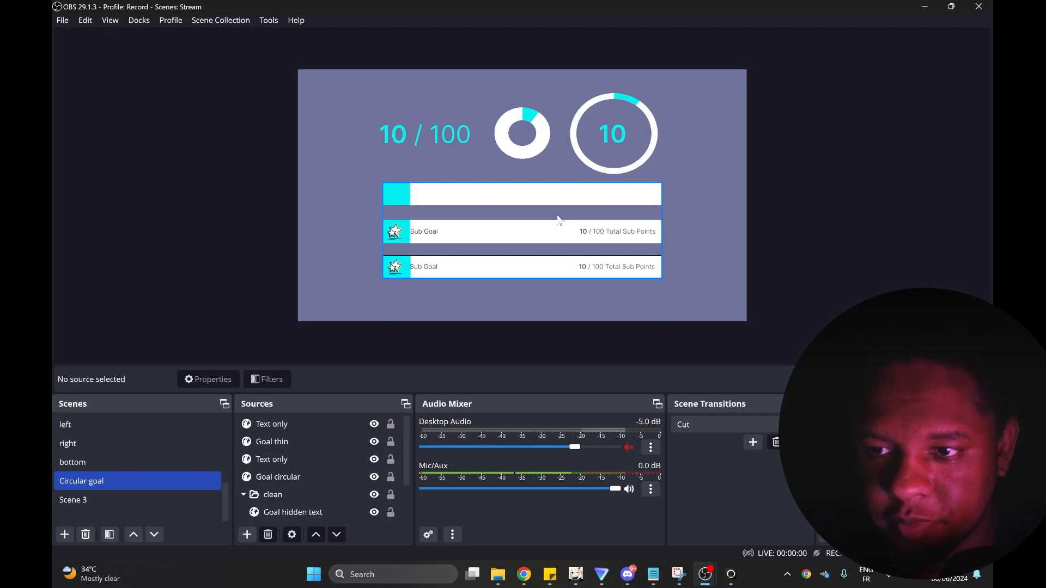
# Open the Goal thin source's filters to compare the ring's fill direction in the filter preview with the scene, and close them.
pyautogui.click(599, 165)
pyautogui.click(270, 380)
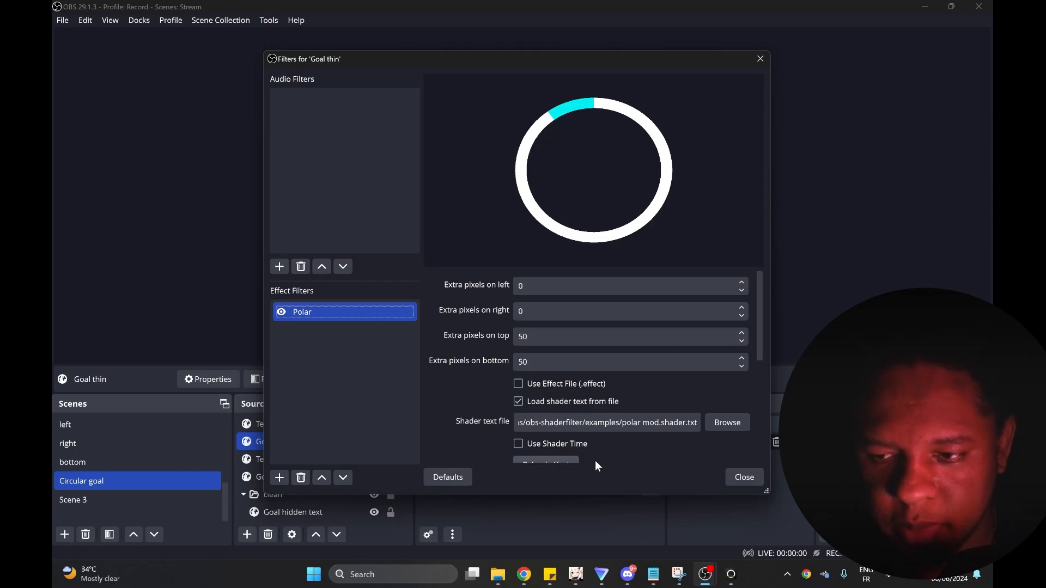
pyautogui.click(749, 477)
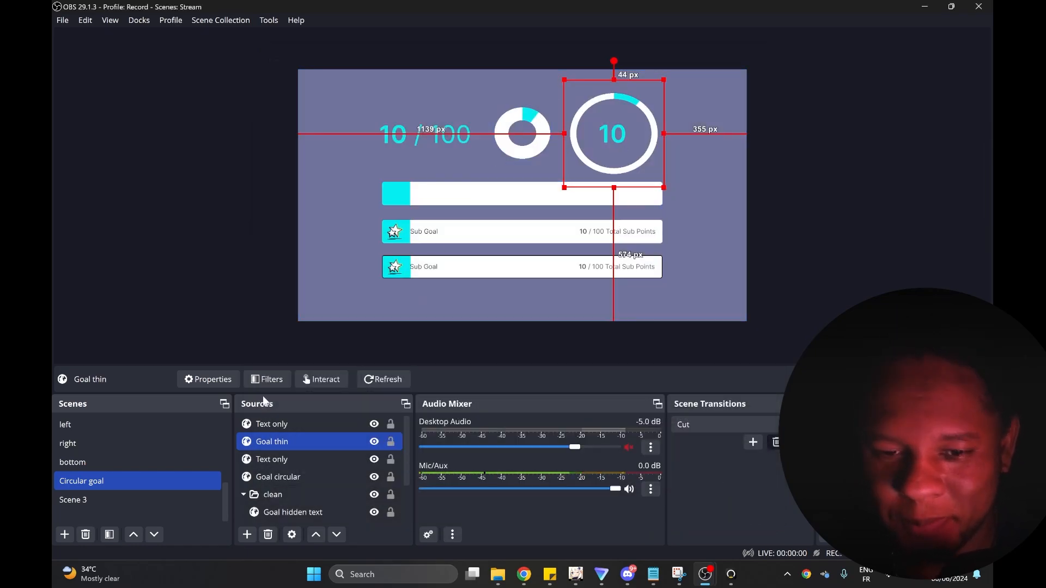
pyautogui.click(267, 379)
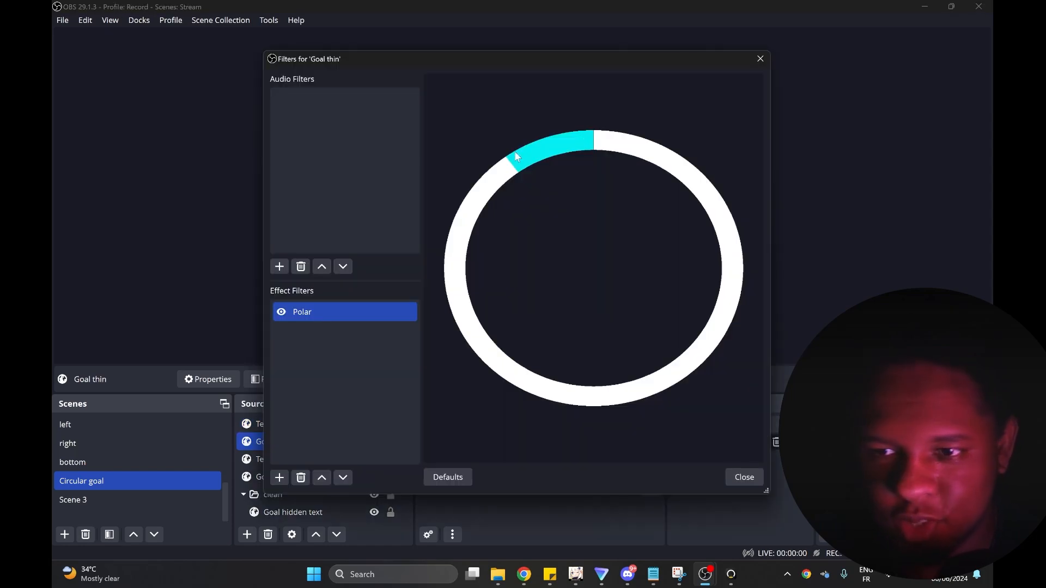
pyautogui.click(745, 478)
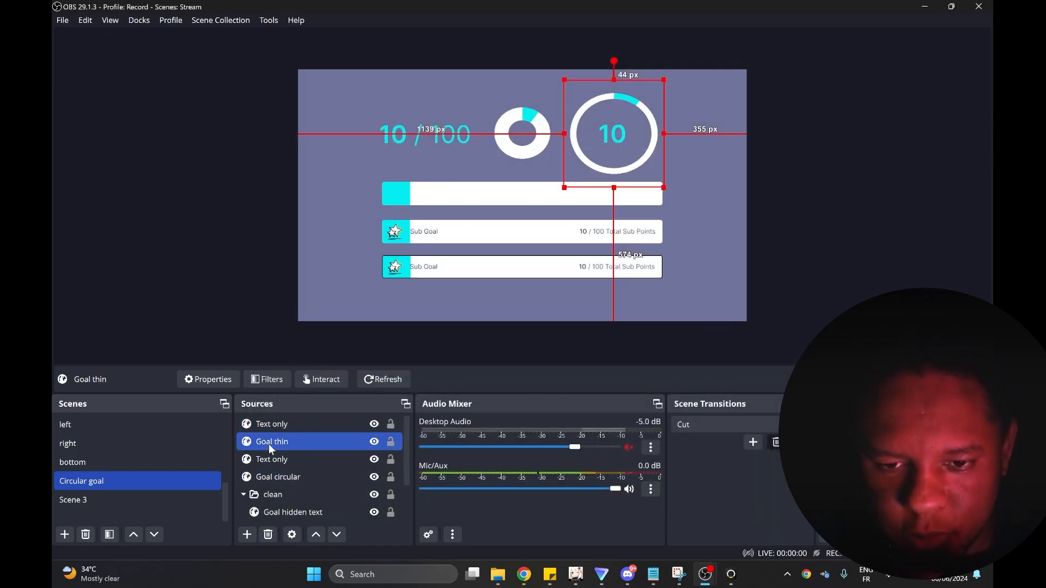
# Flip the Goal thin source horizontally and flip it back to the clockwise fill direction.
pyautogui.rightClick(269, 442)
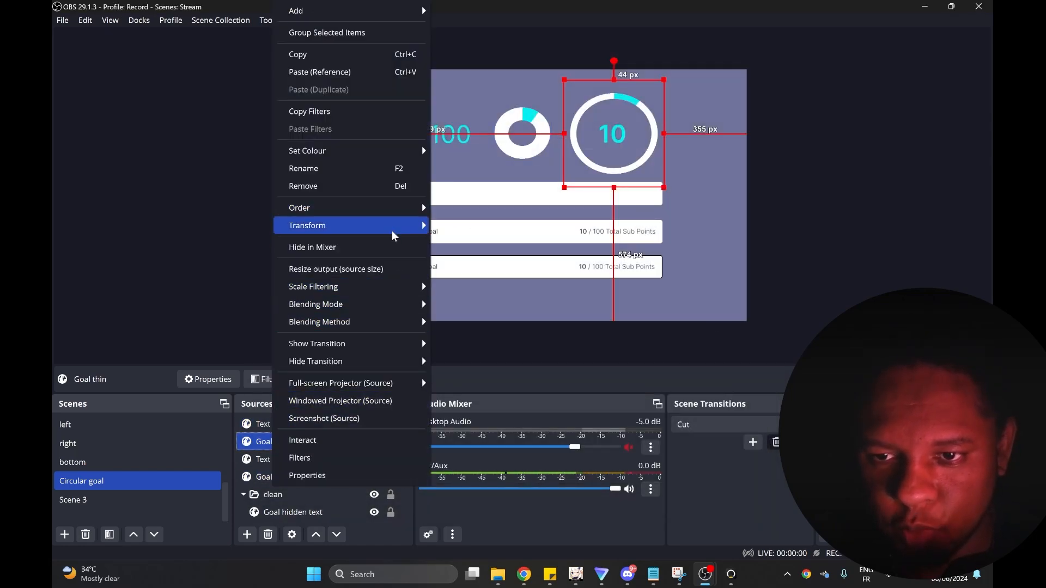
pyautogui.moveTo(392, 228)
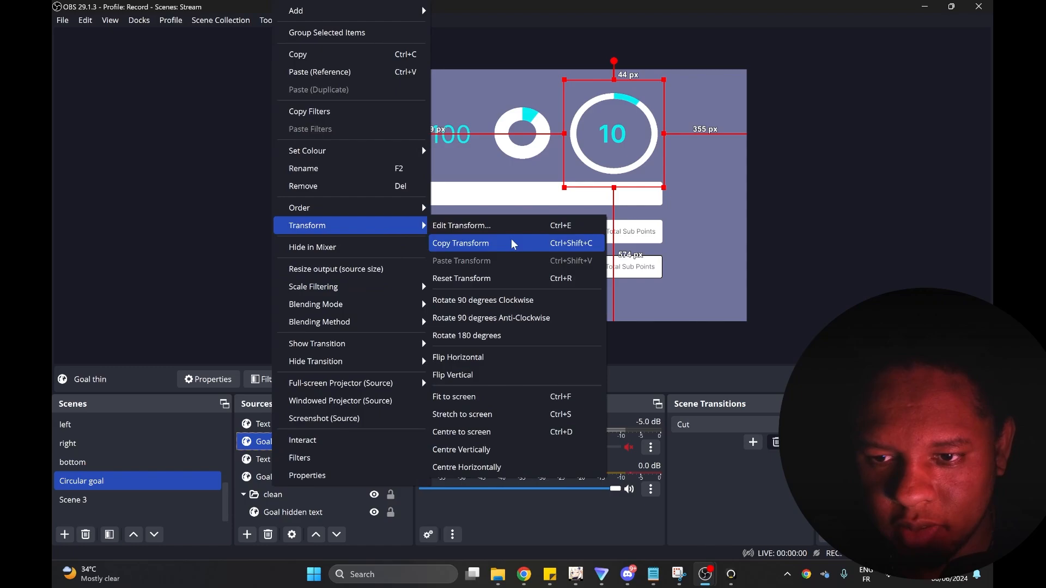
pyautogui.click(504, 358)
pyautogui.rightClick(275, 441)
pyautogui.moveTo(401, 227)
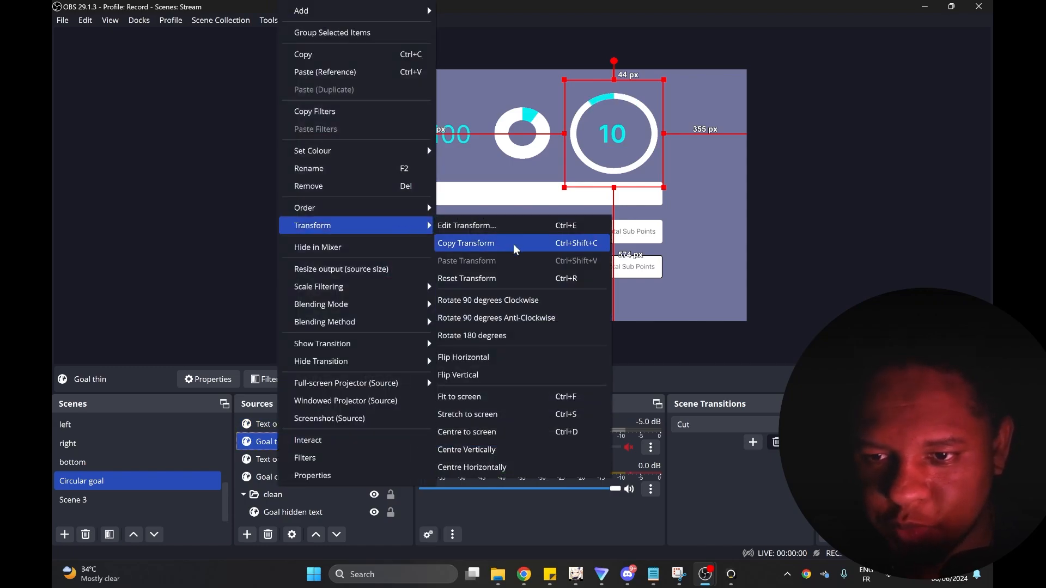
pyautogui.click(506, 358)
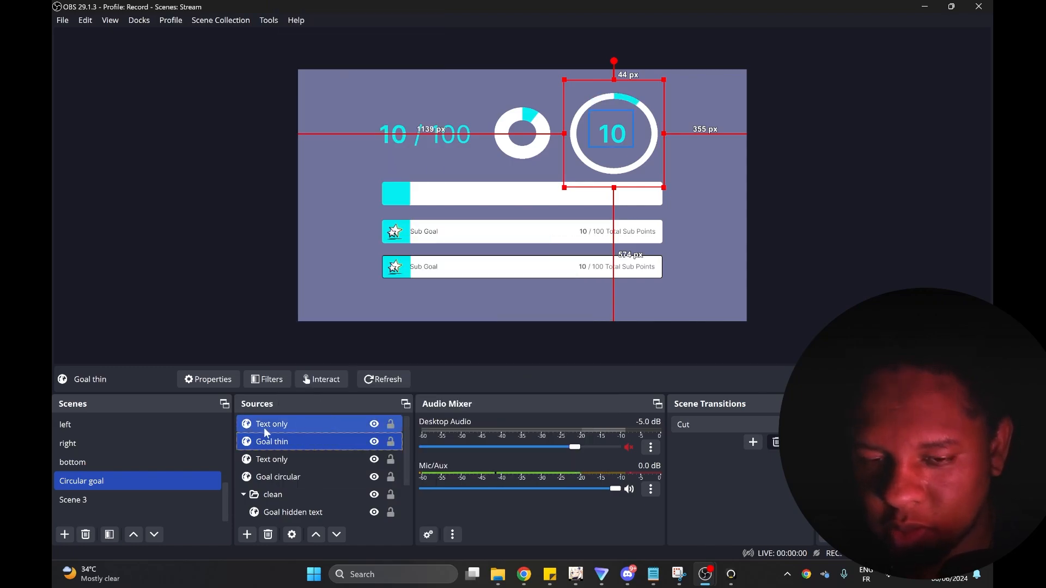
# Add a User-defined shader filter to the Goal thin source and load hue-rotaton.shader from the examples folder as its shader text file.
pyautogui.click(273, 379)
pyautogui.click(279, 477)
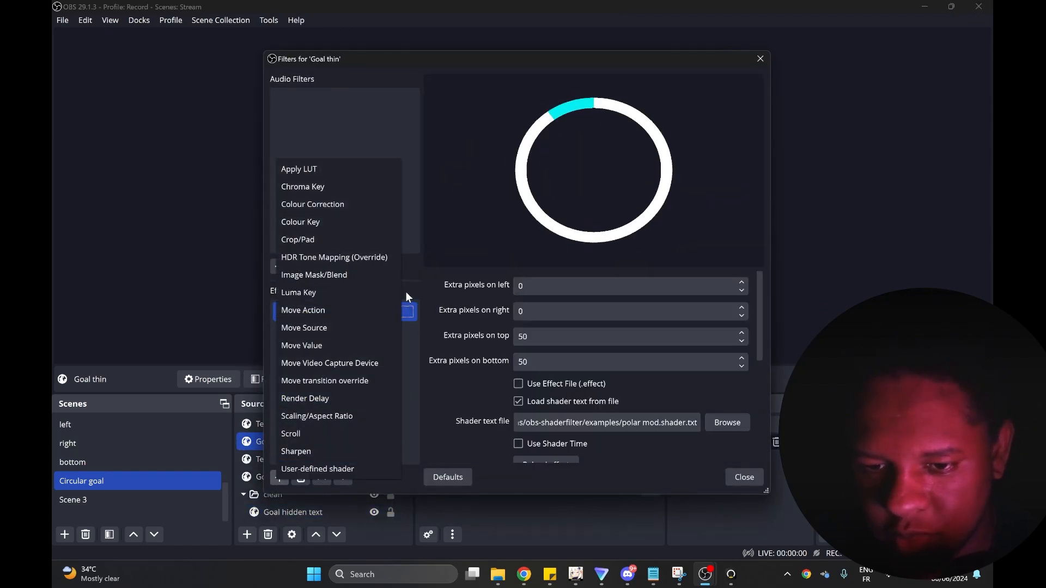
pyautogui.click(337, 468)
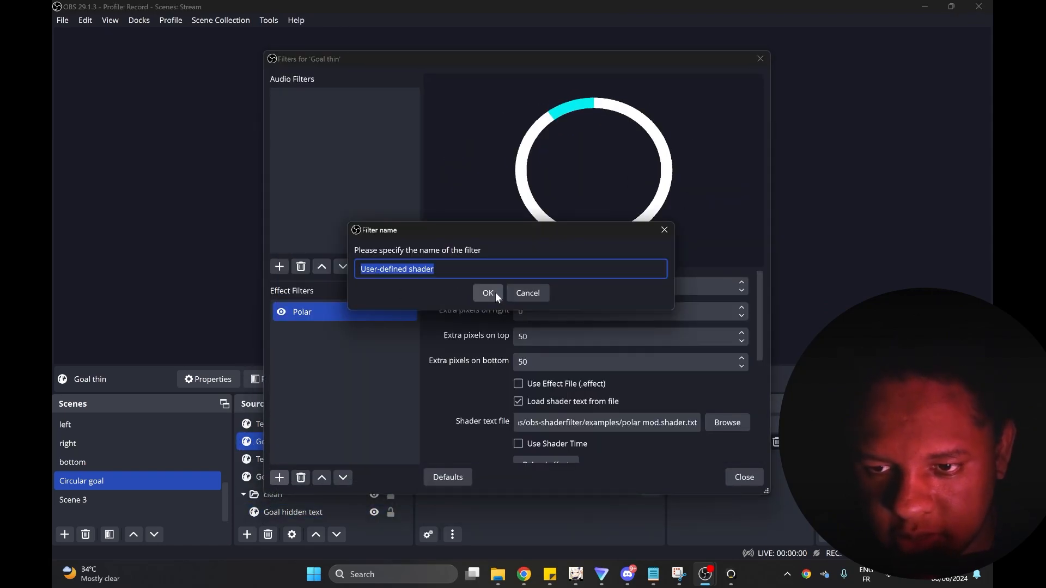
pyautogui.click(495, 292)
pyautogui.click(609, 402)
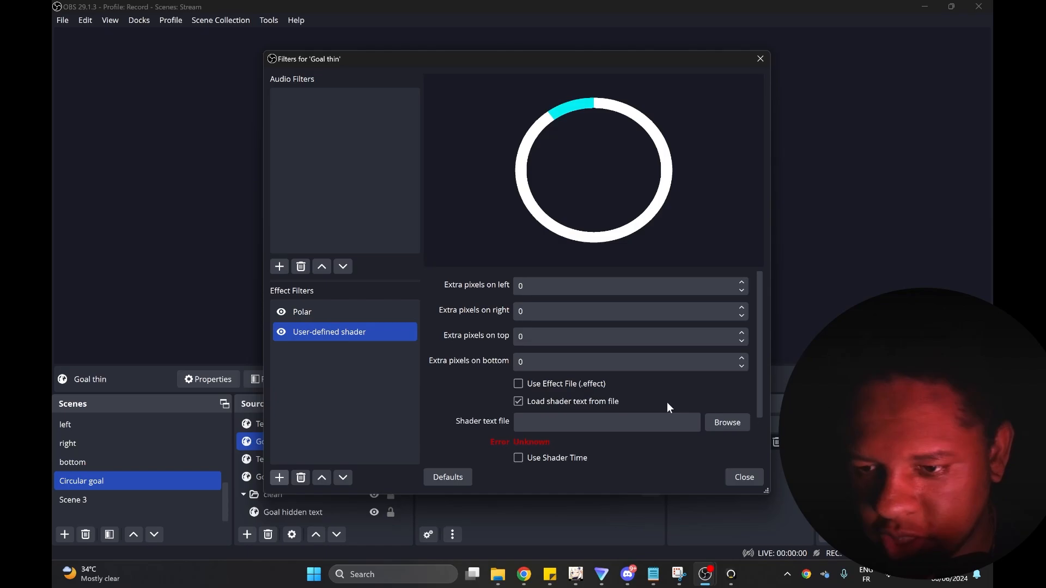
pyautogui.click(728, 422)
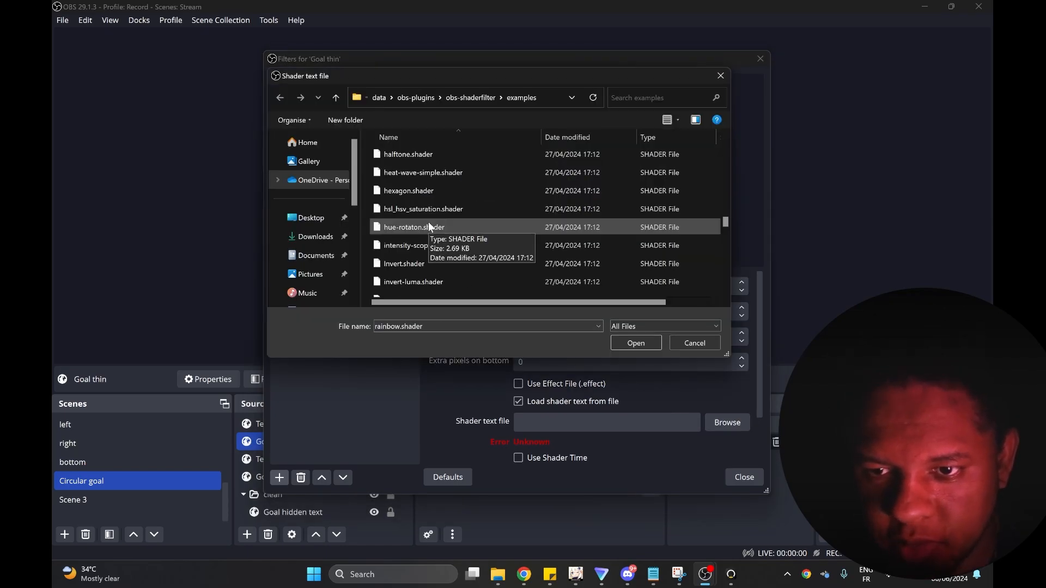
pyautogui.doubleClick(428, 227)
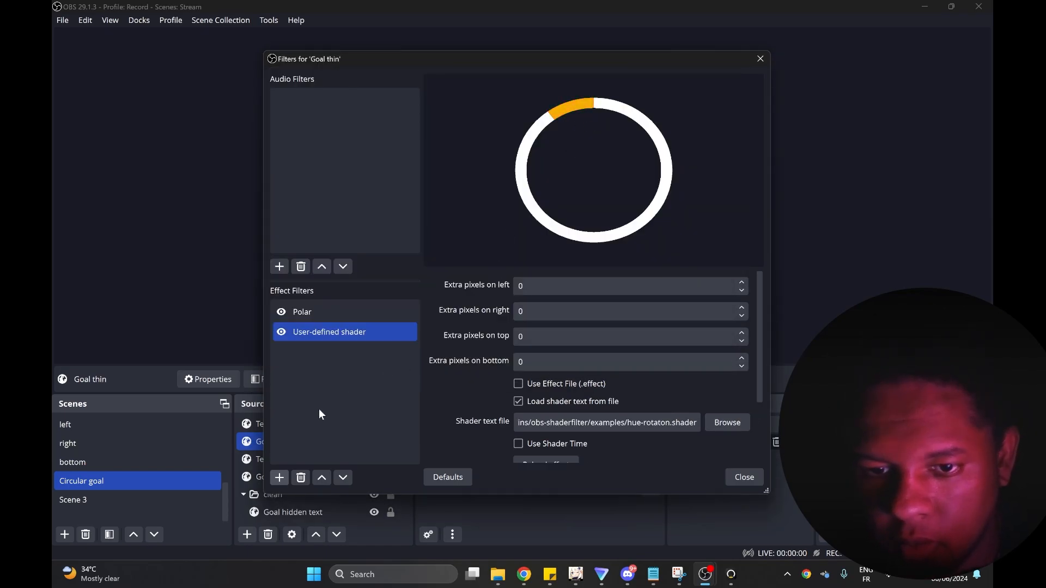
# Add a Colour Key filter to Goal thin with custom key colour #ffffff, similarity 573 and smoothness 122, and close the filters.
pyautogui.click(279, 477)
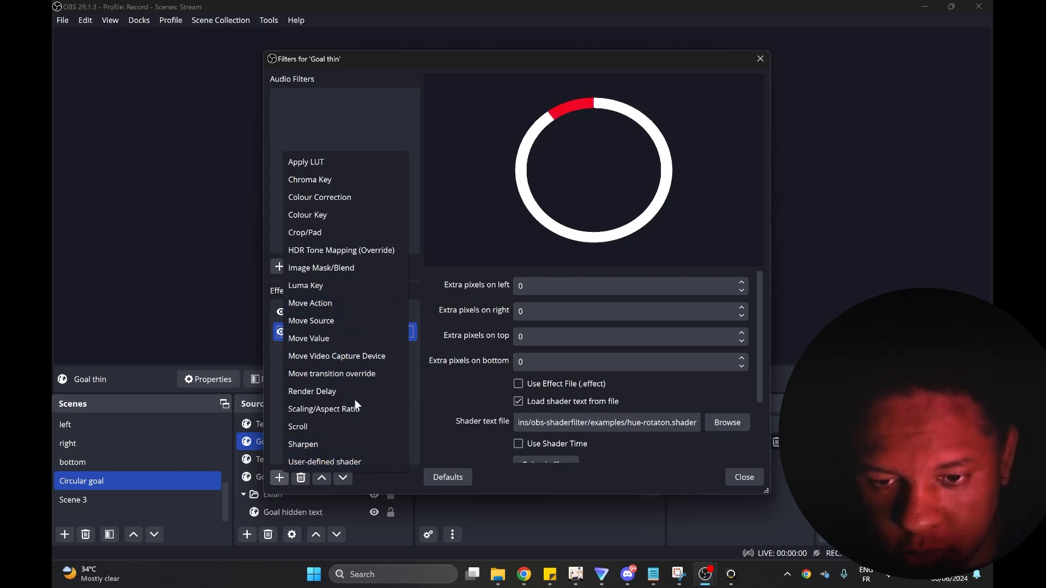
pyautogui.click(322, 217)
pyautogui.click(495, 293)
pyautogui.click(564, 310)
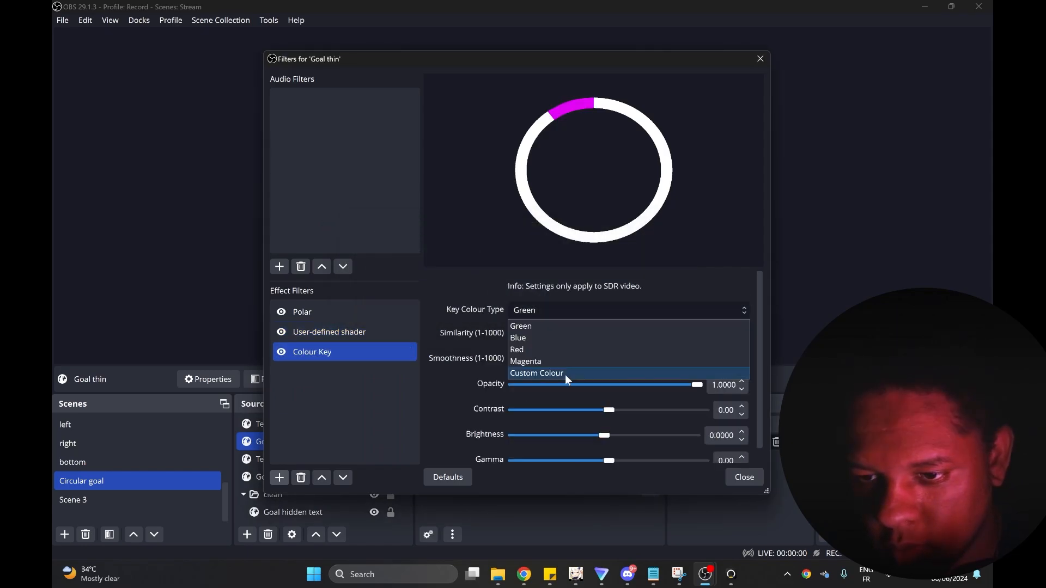
pyautogui.click(564, 374)
pyautogui.click(690, 334)
pyautogui.click(486, 240)
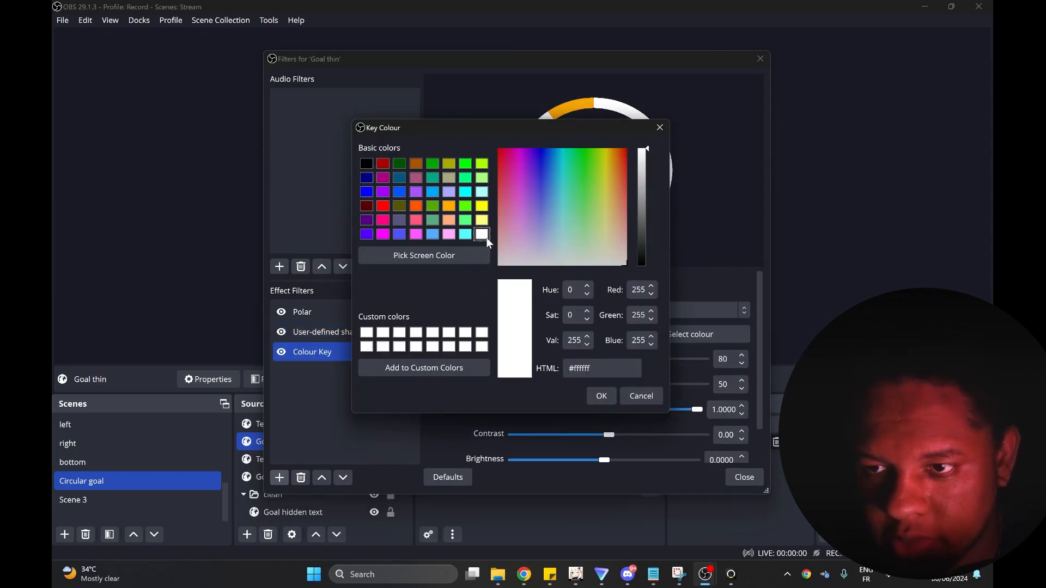
pyautogui.click(597, 394)
pyautogui.moveTo(523, 384)
pyautogui.mouseDown()
pyautogui.moveTo(570, 381)
pyautogui.moveTo(533, 387)
pyautogui.mouseUp()
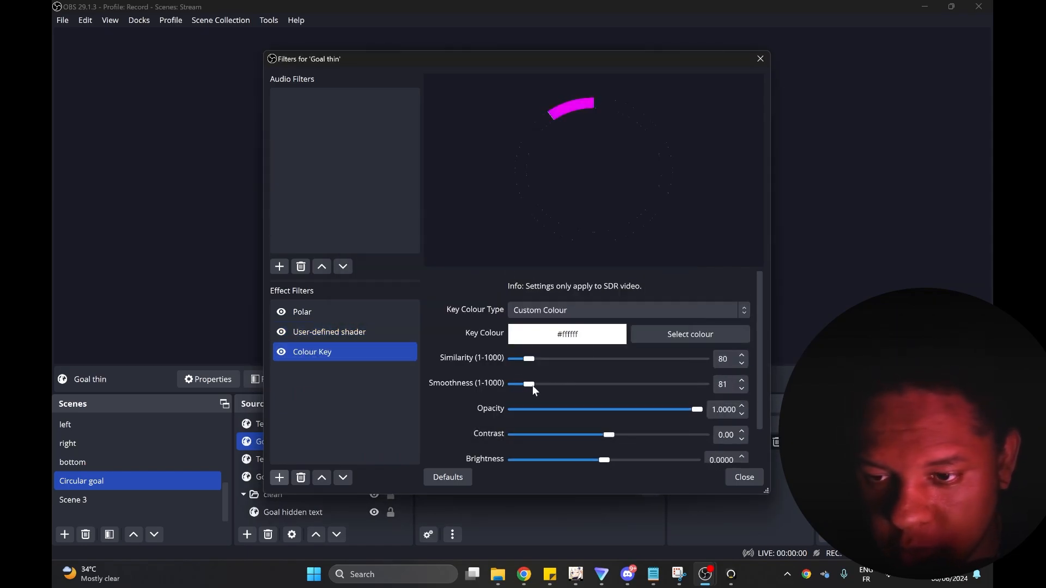
pyautogui.click(744, 477)
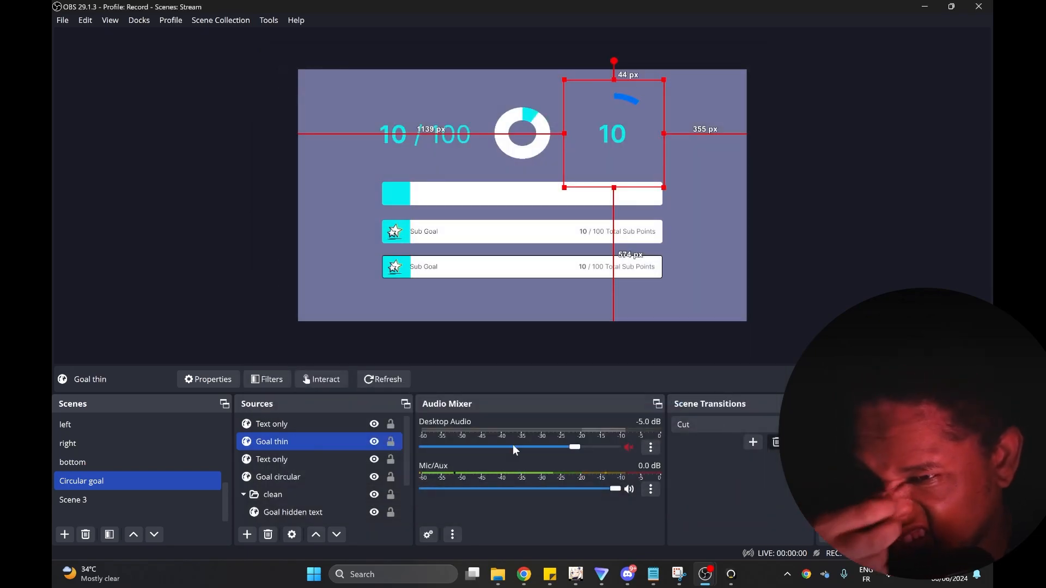